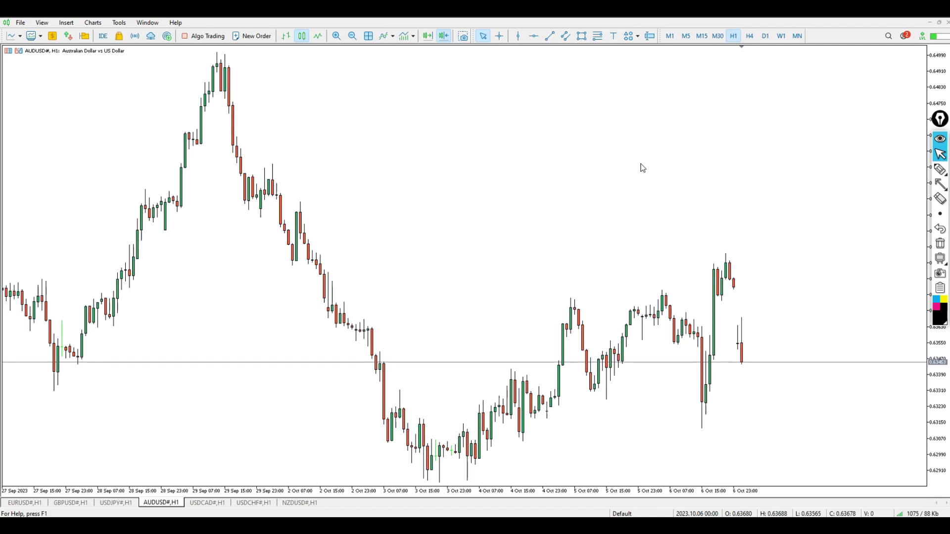
# - Add the Accumulation/Distribution volume indicator to the AUDUSD chart with tick volumes and a thicker LightSeaGreen line
pyautogui.click(390, 37)
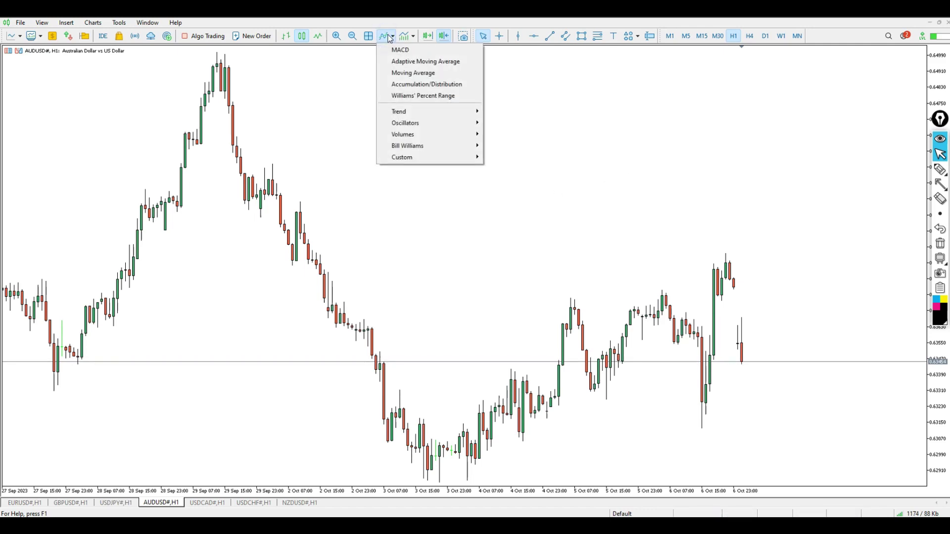
pyautogui.moveTo(413, 132)
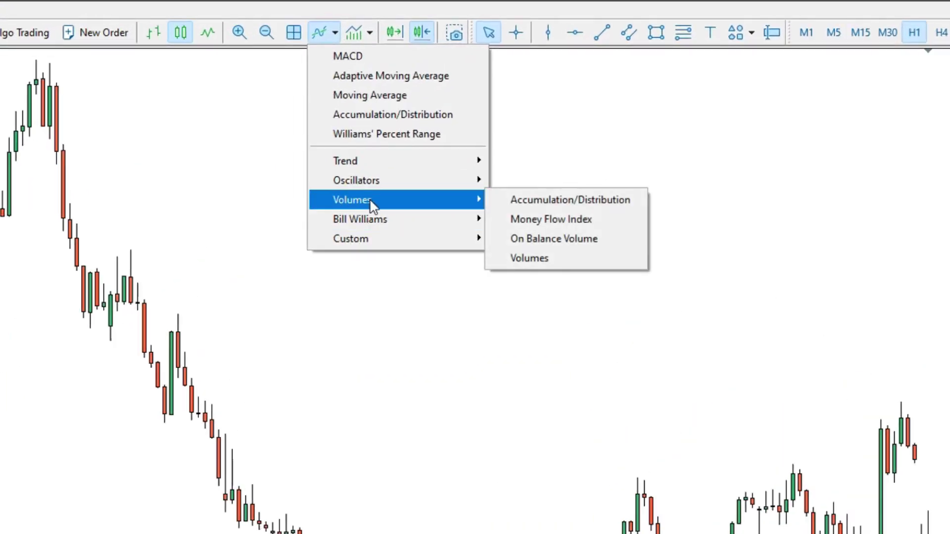
pyautogui.click(552, 205)
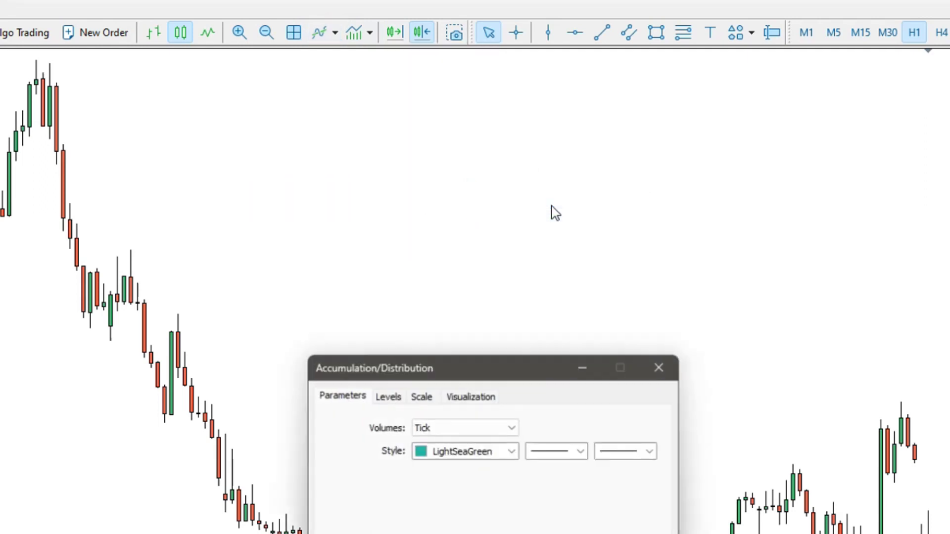
pyautogui.click(630, 450)
pyautogui.click(638, 495)
pyautogui.click(473, 346)
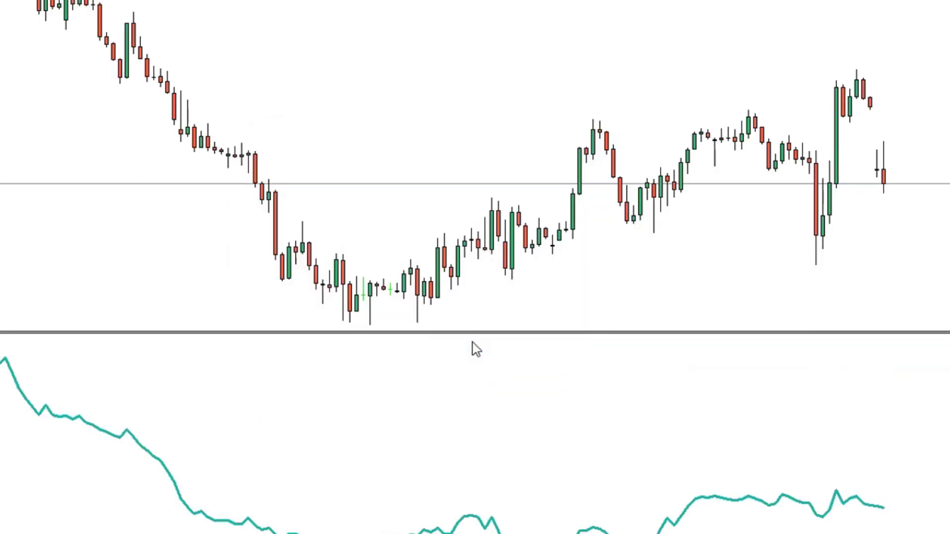
pyautogui.moveTo(180, 158); pyautogui.dragTo(664, 143)
pyautogui.moveTo(423, 227); pyautogui.dragTo(303, 233)
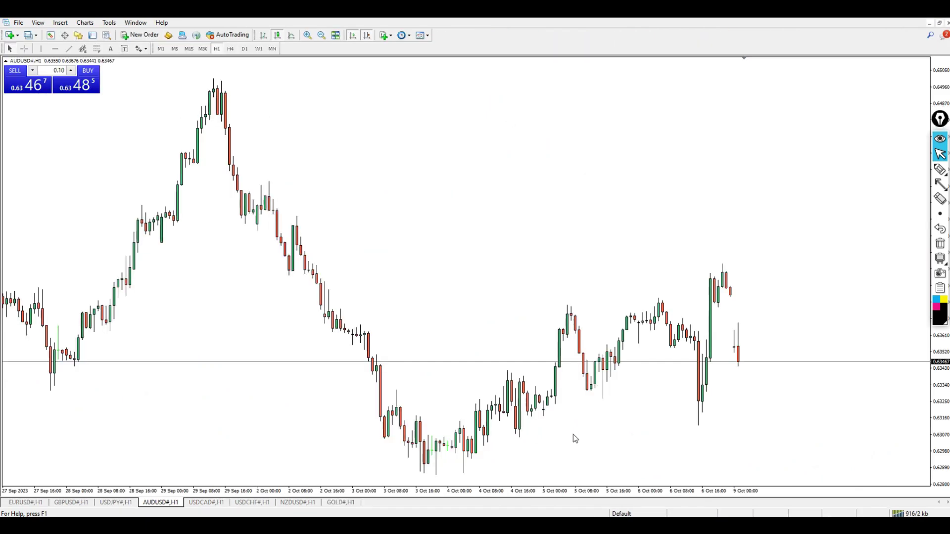
# - Switch to MetaTrader 4 and add the Accumulation/Distribution indicator to its chart with a heavier LightSeaGreen line
pyautogui.click(384, 35)
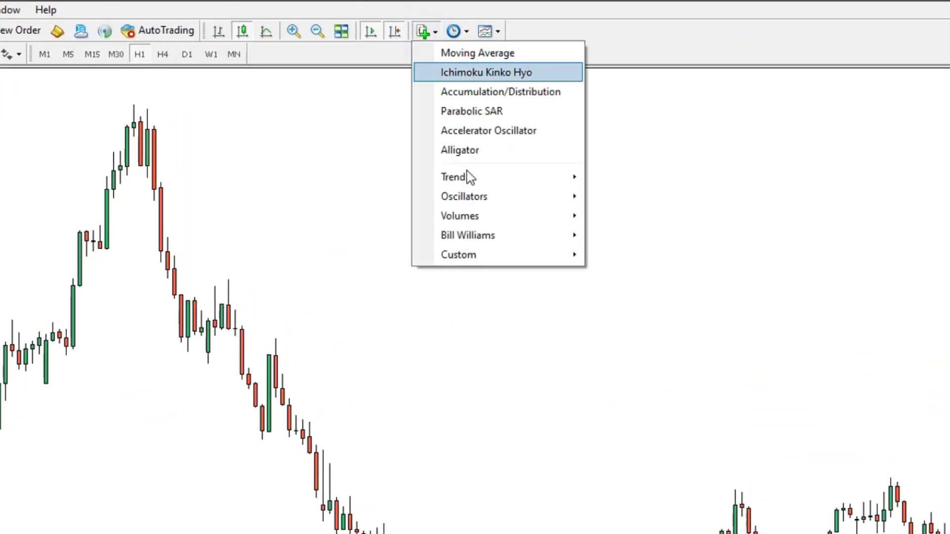
pyautogui.moveTo(480, 218)
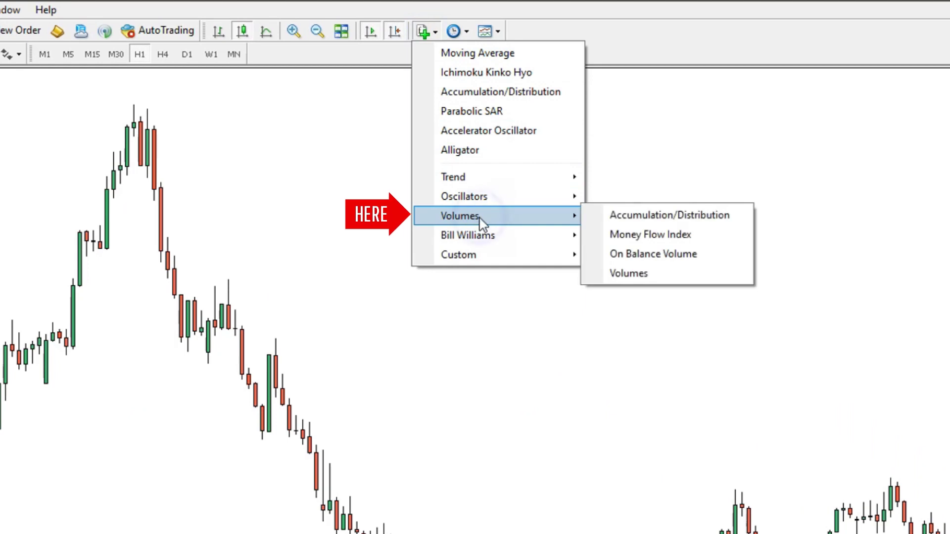
pyautogui.click(668, 217)
pyautogui.click(737, 435)
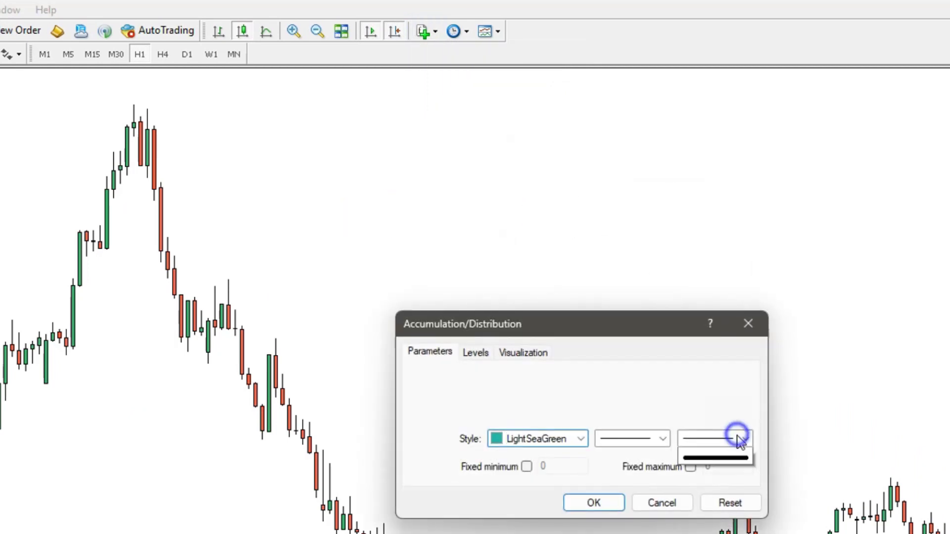
pyautogui.click(734, 481)
pyautogui.click(453, 322)
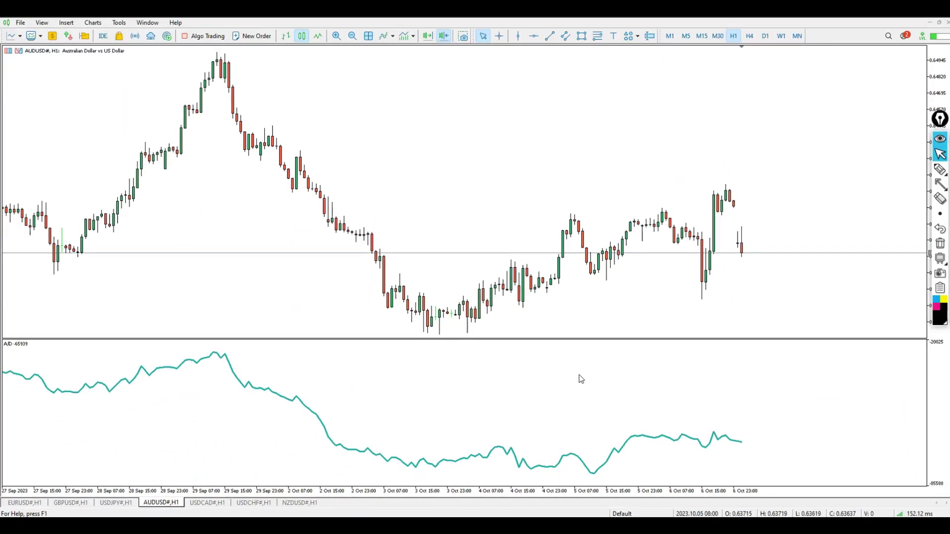
pyautogui.moveTo(331, 221); pyautogui.dragTo(494, 144)
pyautogui.moveTo(366, 190); pyautogui.dragTo(394, 219)
pyautogui.moveTo(446, 181); pyautogui.dragTo(332, 199)
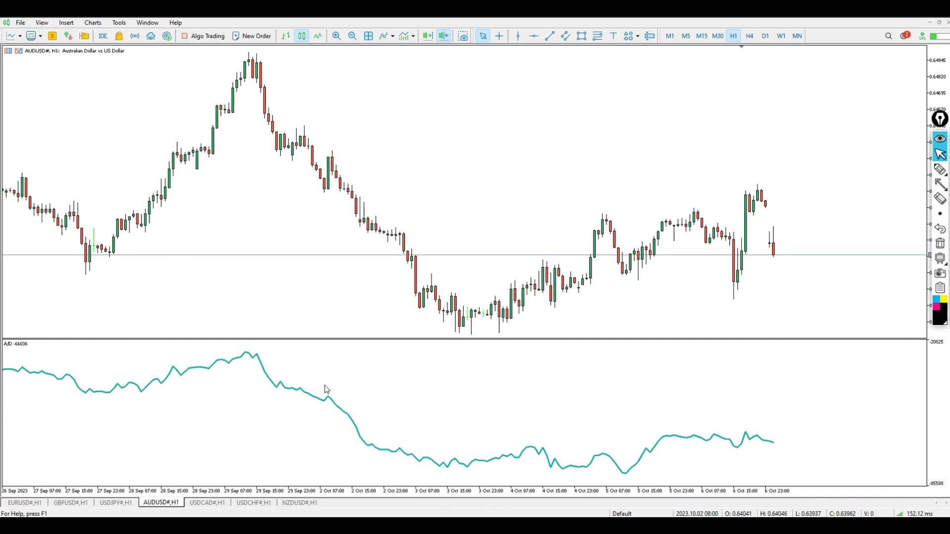
pyautogui.moveTo(206, 295); pyautogui.dragTo(319, 303)
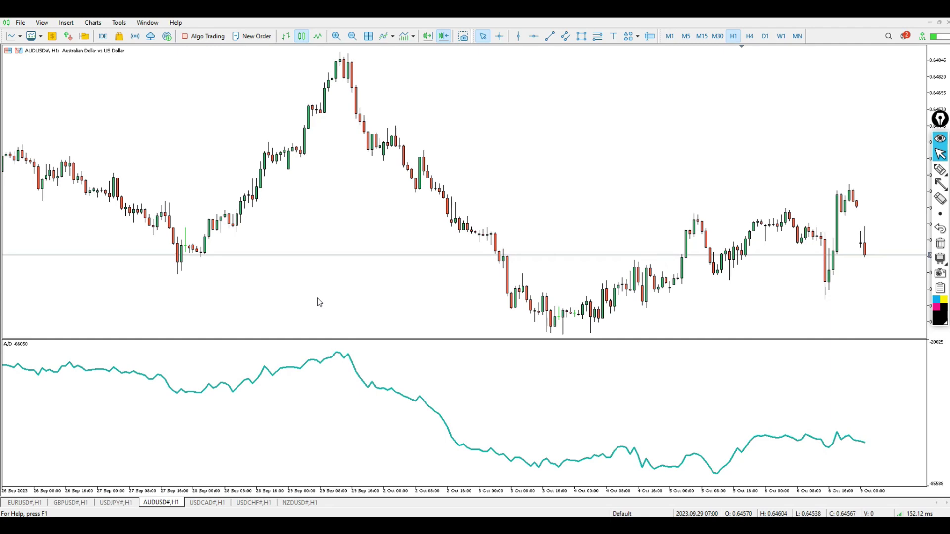
# - Add a 200-period simple Moving Average applied to the close, shown as a thick black line
pyautogui.click(391, 35)
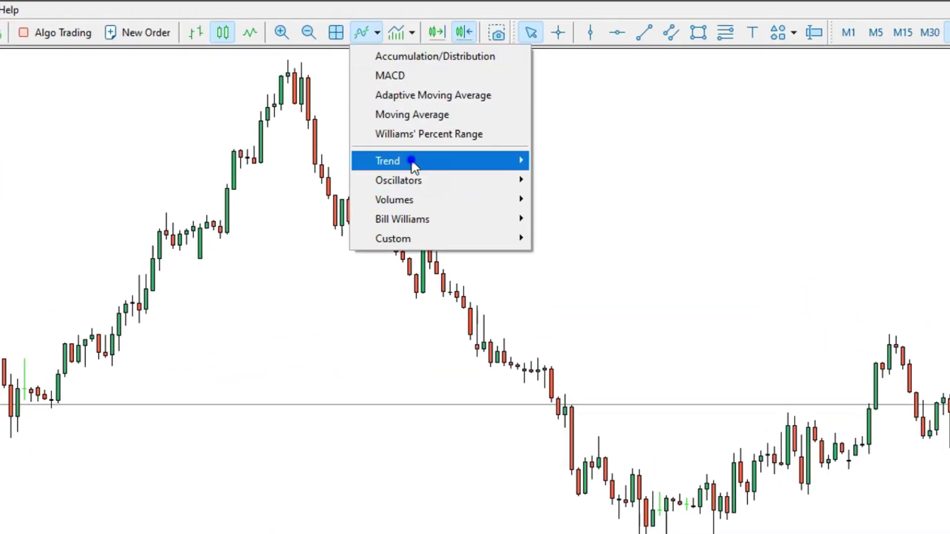
pyautogui.moveTo(483, 165)
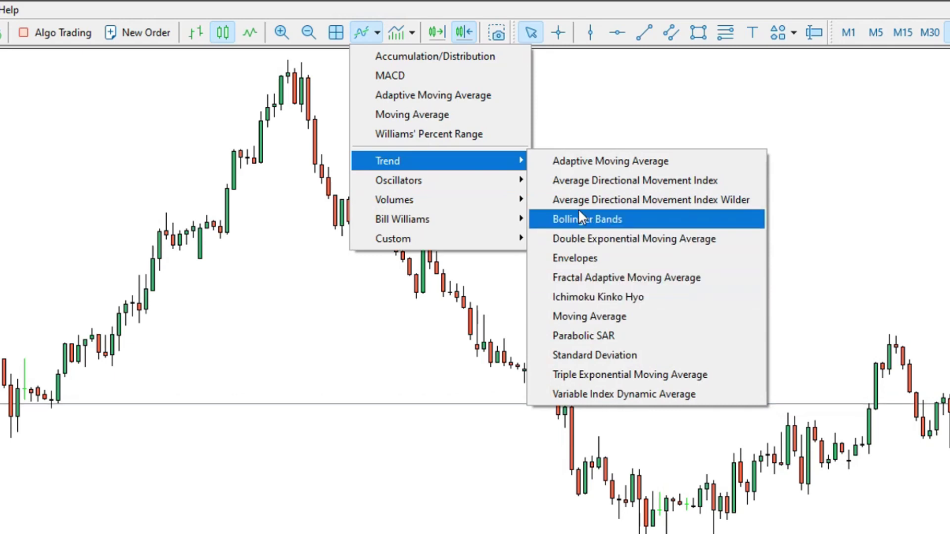
pyautogui.click(589, 316)
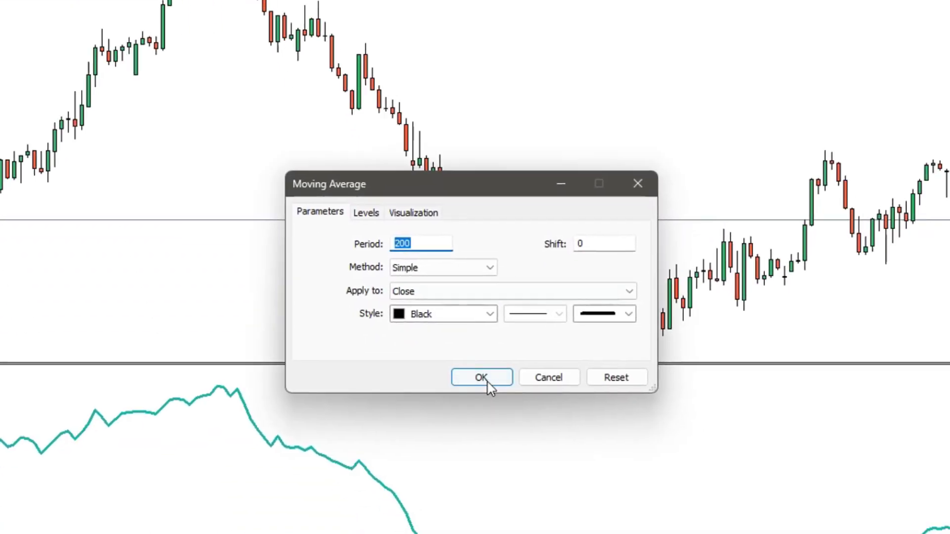
pyautogui.click(483, 378)
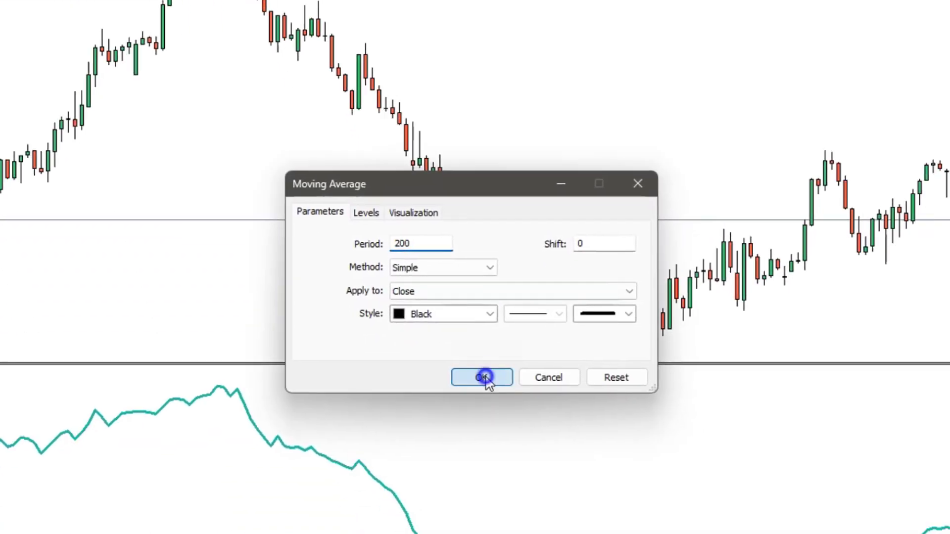
pyautogui.moveTo(244, 198); pyautogui.dragTo(269, 189)
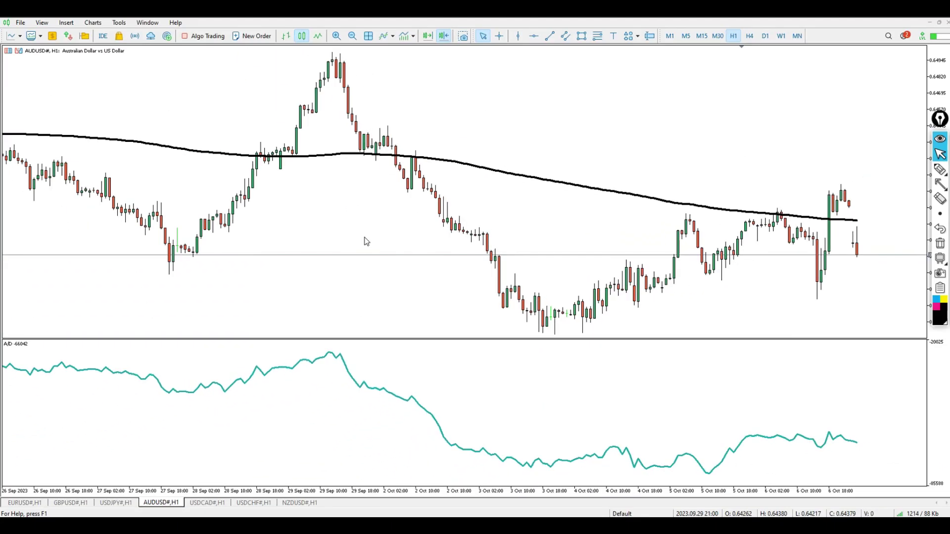
# - Add a second simple Moving Average with period 50, applied to the close and colored blue
pyautogui.click(385, 36)
pyautogui.click(406, 48)
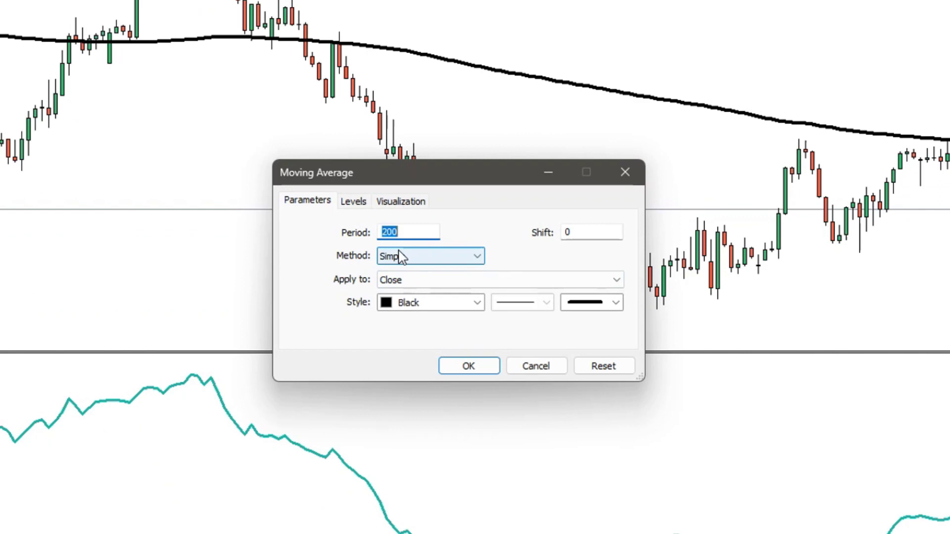
pyautogui.write('50')
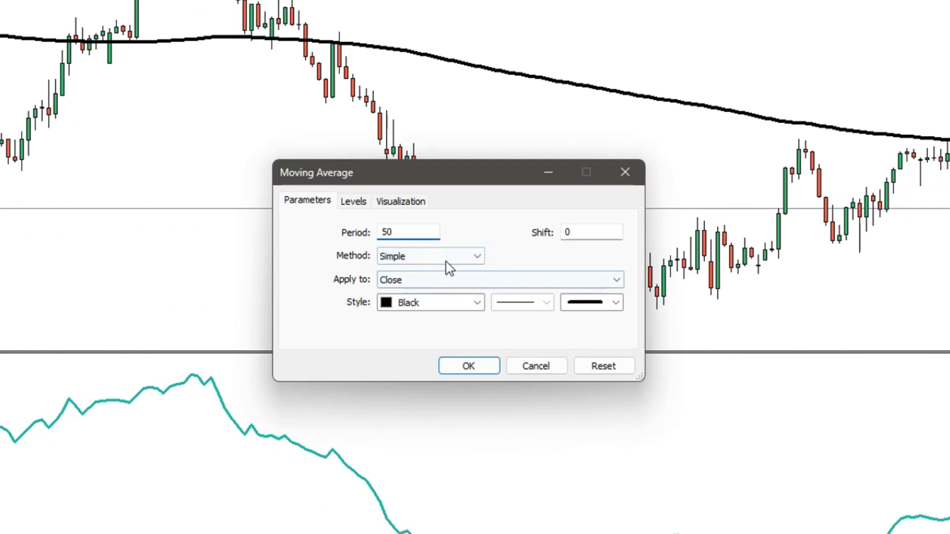
pyautogui.click(470, 306)
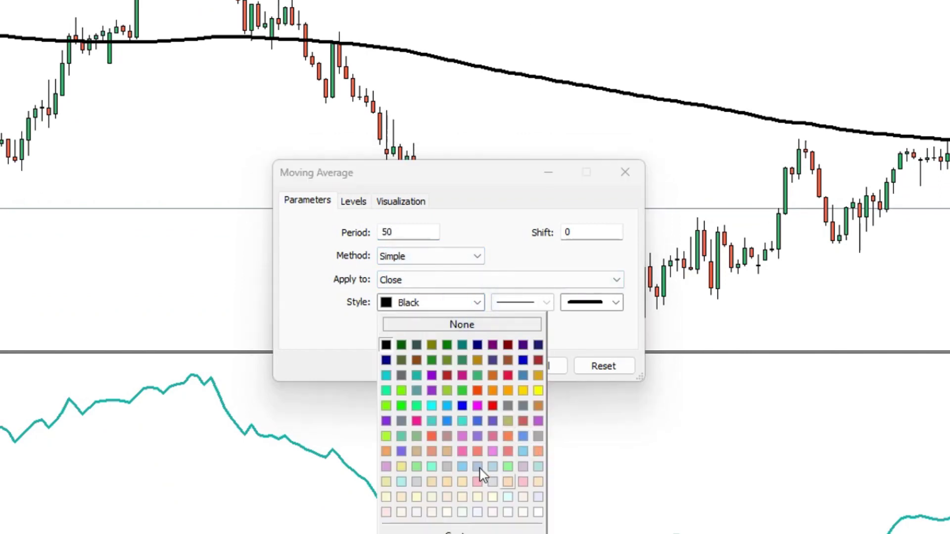
pyautogui.click(463, 408)
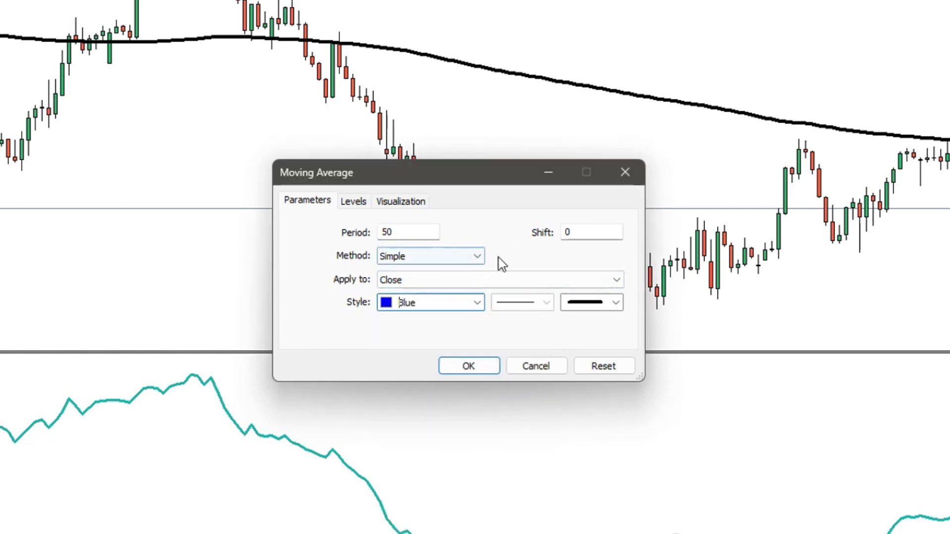
pyautogui.click(476, 370)
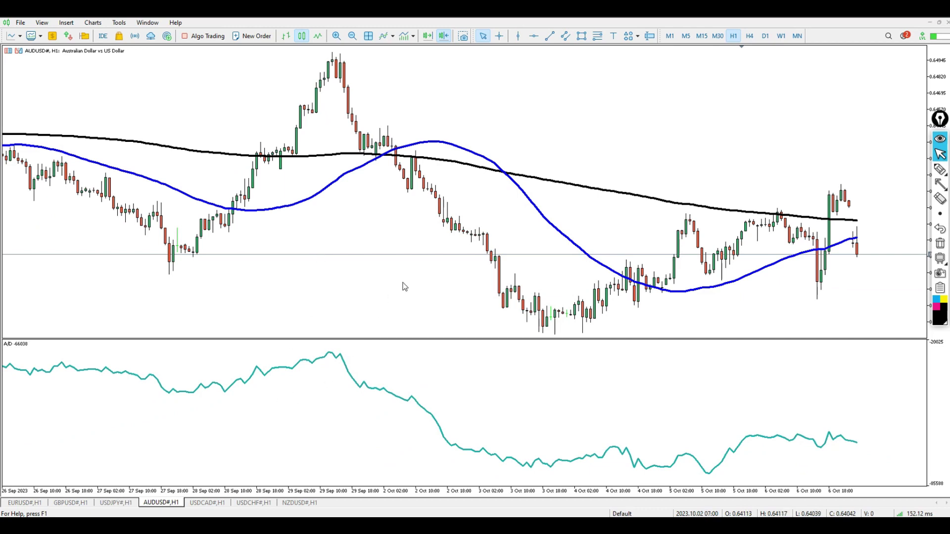
# - Circle the A/D line's 29 September peak and its 5 October low with the pen, and clear the drawings
pyautogui.moveTo(311, 267); pyautogui.dragTo(365, 259)
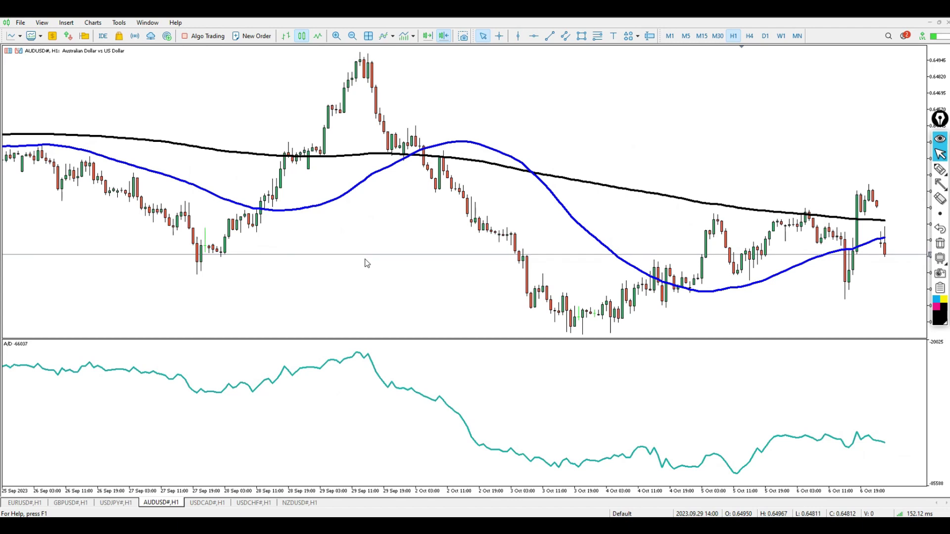
pyautogui.moveTo(348, 226); pyautogui.dragTo(286, 233)
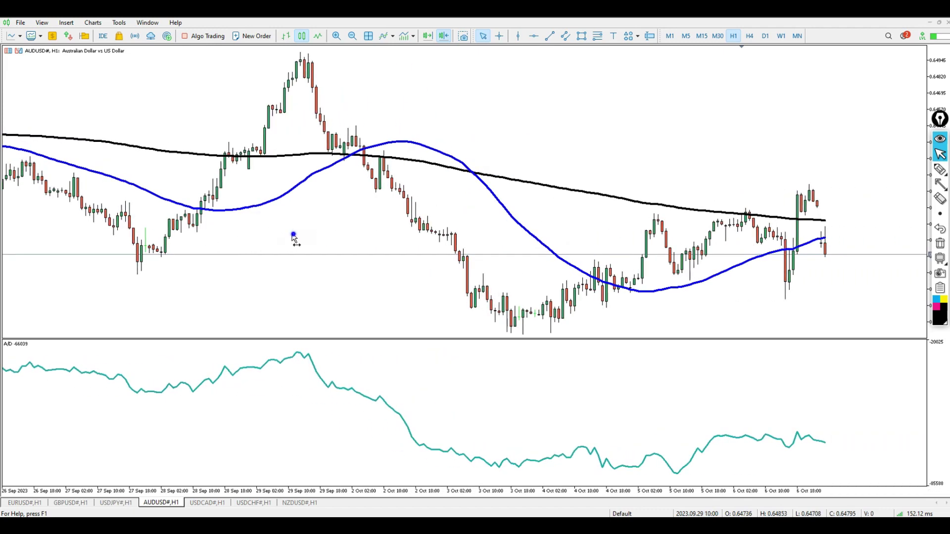
pyautogui.hscroll(-2, 295, 237)
pyautogui.moveTo(345, 229); pyautogui.dragTo(405, 262)
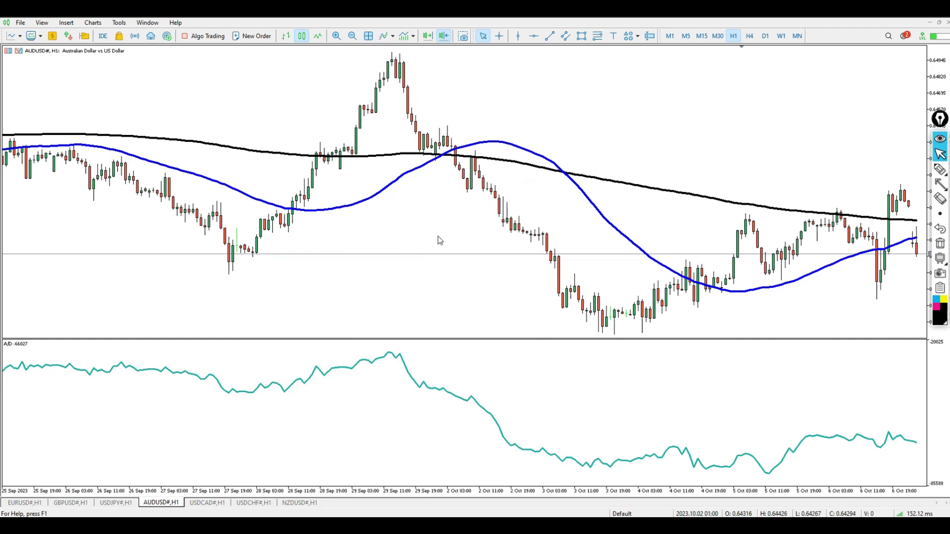
pyautogui.hotkey('ctrl', 'shift', '3')
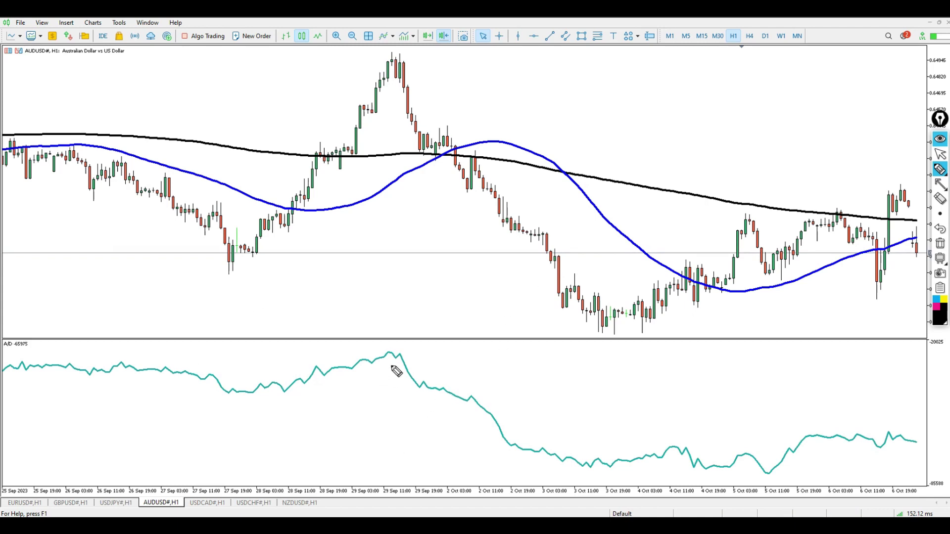
pyautogui.moveTo(385, 331)
pyautogui.mouseDown()
pyautogui.moveTo(429, 336)
pyautogui.moveTo(366, 342)
pyautogui.mouseUp()
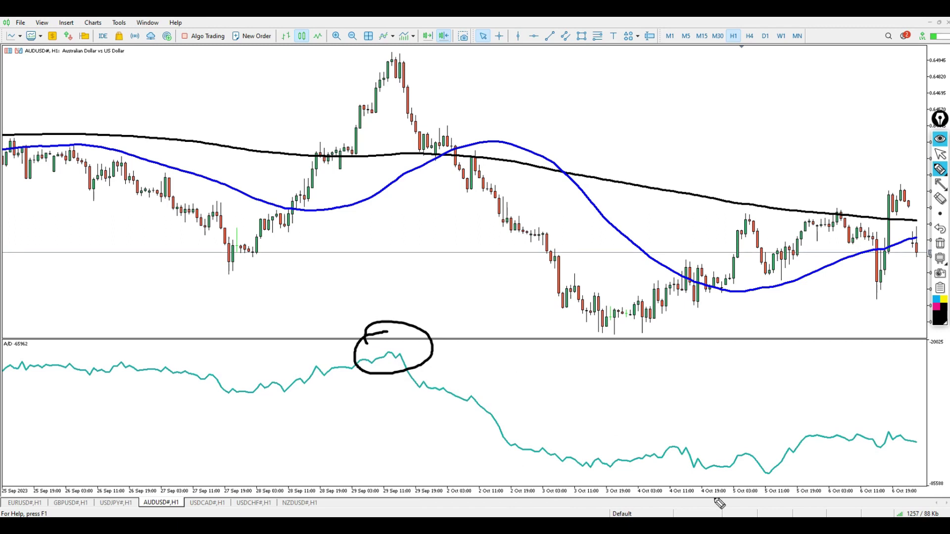
pyautogui.moveTo(414, 336)
pyautogui.mouseDown()
pyautogui.moveTo(394, 326)
pyautogui.moveTo(388, 355)
pyautogui.moveTo(396, 327)
pyautogui.mouseUp()
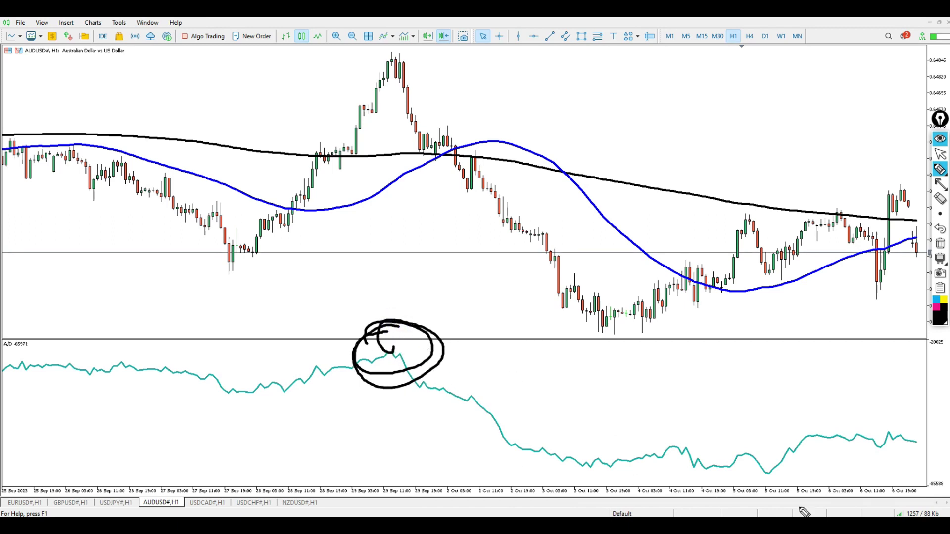
pyautogui.moveTo(732, 467)
pyautogui.mouseDown()
pyautogui.moveTo(740, 497)
pyautogui.moveTo(726, 484)
pyautogui.mouseUp()
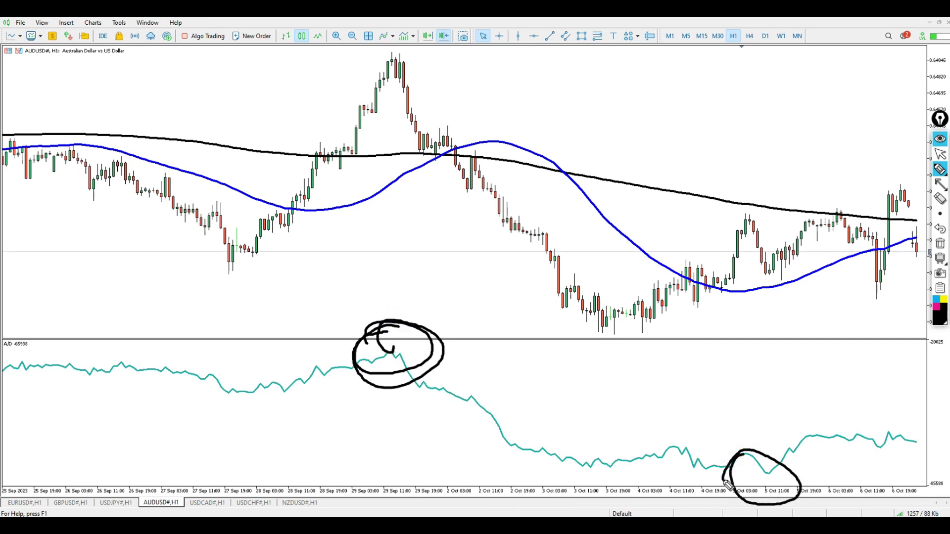
pyautogui.hotkey('ctrl', 'shift', '7')
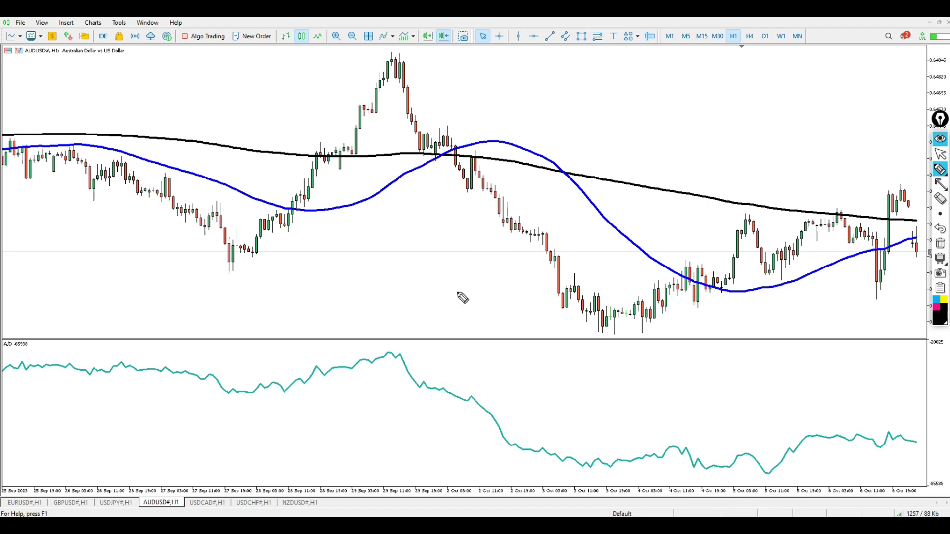
# - Circle the 29 September peaks on price and the A/D line, and mark the A/D decline and price level below the moving averages
pyautogui.moveTo(414, 335)
pyautogui.mouseDown()
pyautogui.moveTo(381, 357)
pyautogui.moveTo(403, 335)
pyautogui.moveTo(399, 328)
pyautogui.mouseUp()
pyautogui.moveTo(407, 53)
pyautogui.mouseDown()
pyautogui.moveTo(396, 58)
pyautogui.moveTo(406, 45)
pyautogui.moveTo(431, 72)
pyautogui.moveTo(396, 63)
pyautogui.mouseUp()
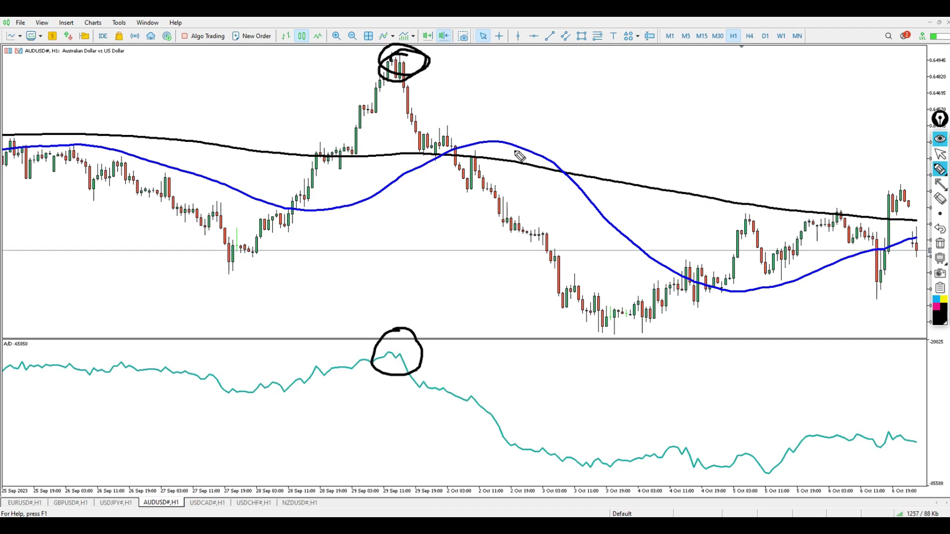
pyautogui.moveTo(409, 360); pyautogui.dragTo(434, 389)
pyautogui.moveTo(441, 169); pyautogui.dragTo(476, 168)
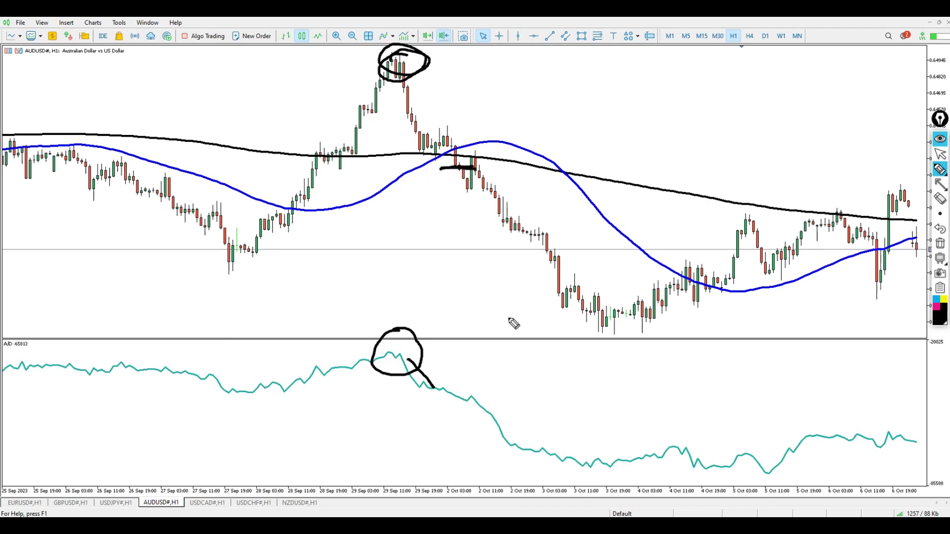
pyautogui.click(469, 145)
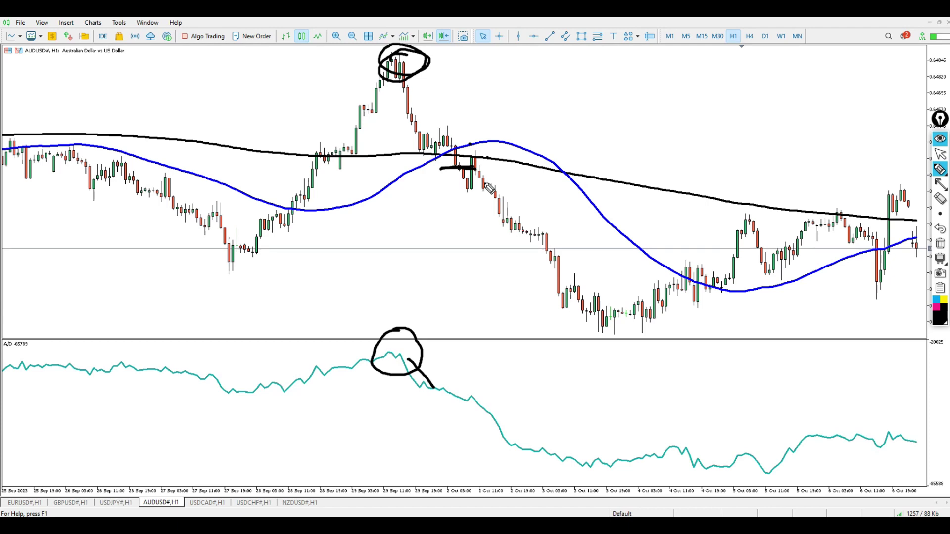
# - Draw an arrow from the marked price level down to the 3 October decline, and clear all drawings
pyautogui.moveTo(442, 167)
pyautogui.mouseDown()
pyautogui.moveTo(498, 168)
pyautogui.moveTo(521, 260)
pyautogui.moveTo(560, 307)
pyautogui.mouseUp()
pyautogui.hotkey('ctrl', 'shift', 'a')
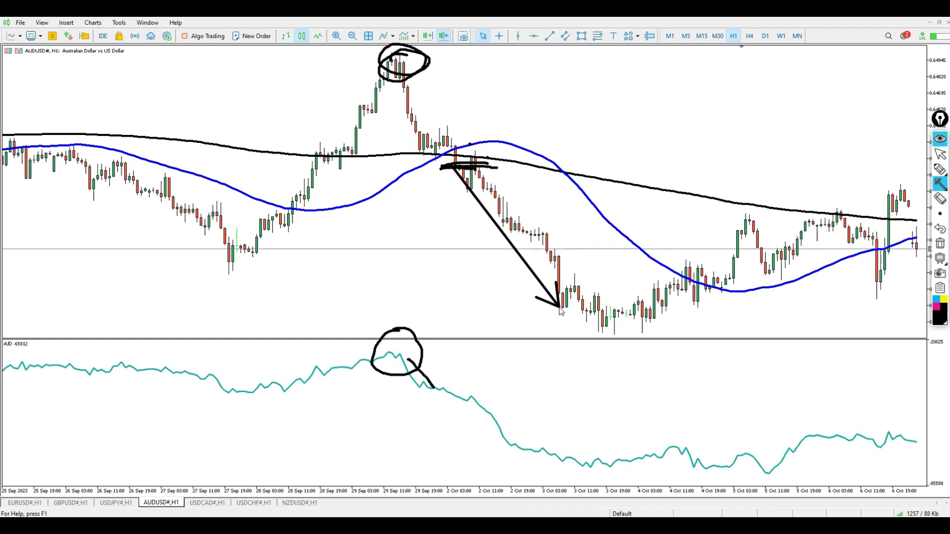
pyautogui.hotkey('ctrl', 'shift', '7')
# - Draw two horizontal lines, one just below the moving averages' early October crossing and one at the 27 September swing low
pyautogui.moveTo(936, 184)
pyautogui.click(884, 182)
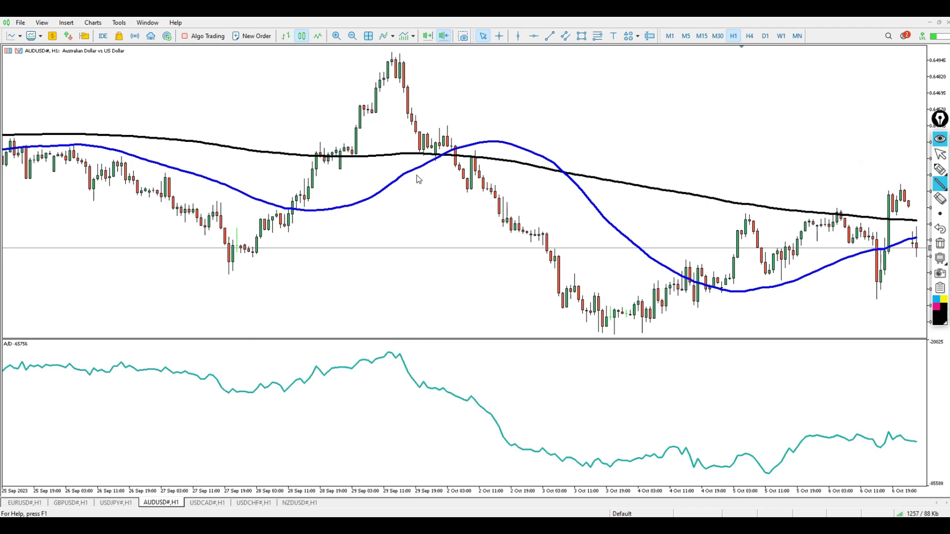
pyautogui.moveTo(351, 169); pyautogui.dragTo(629, 168)
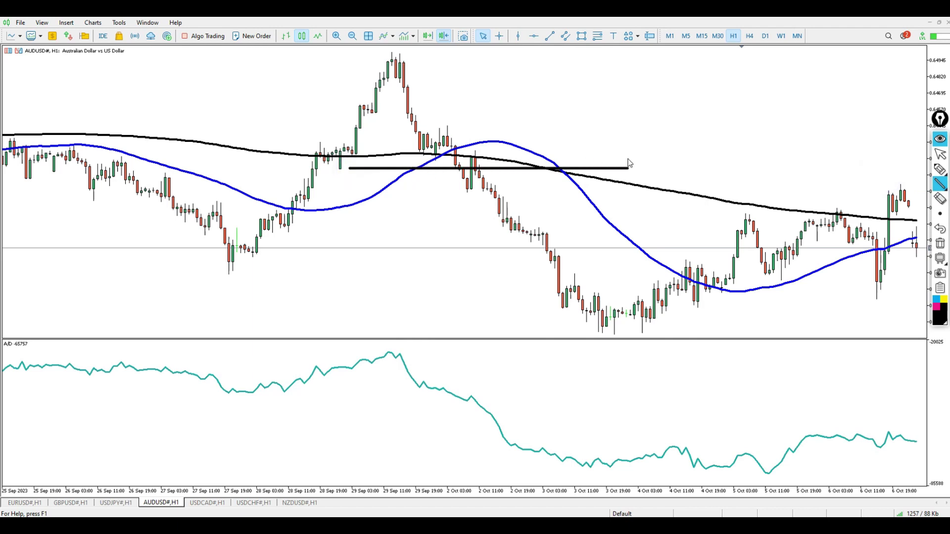
pyautogui.moveTo(272, 271); pyautogui.dragTo(707, 271)
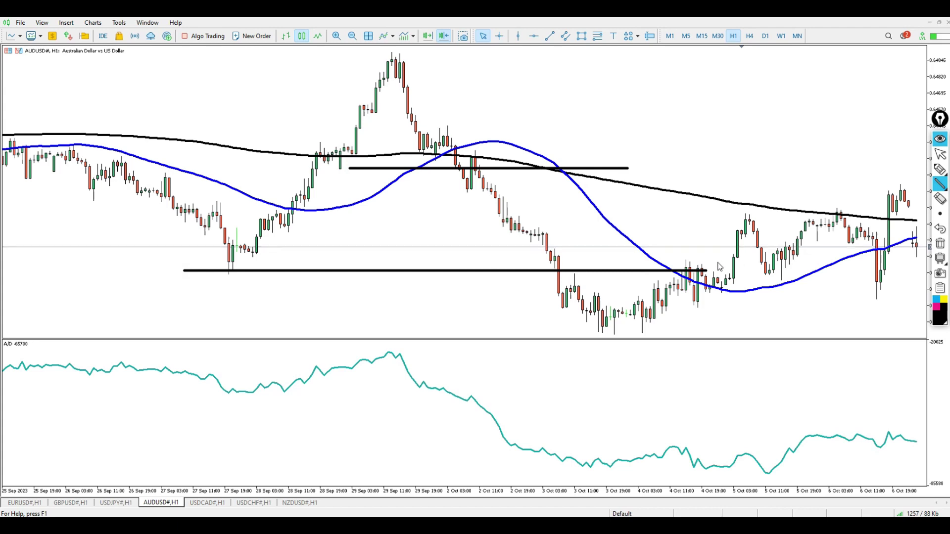
# - Draw arrows to the 27 September low and price's return to that level, and along the declines of price and the A/D line
pyautogui.moveTo(242, 313); pyautogui.dragTo(232, 270)
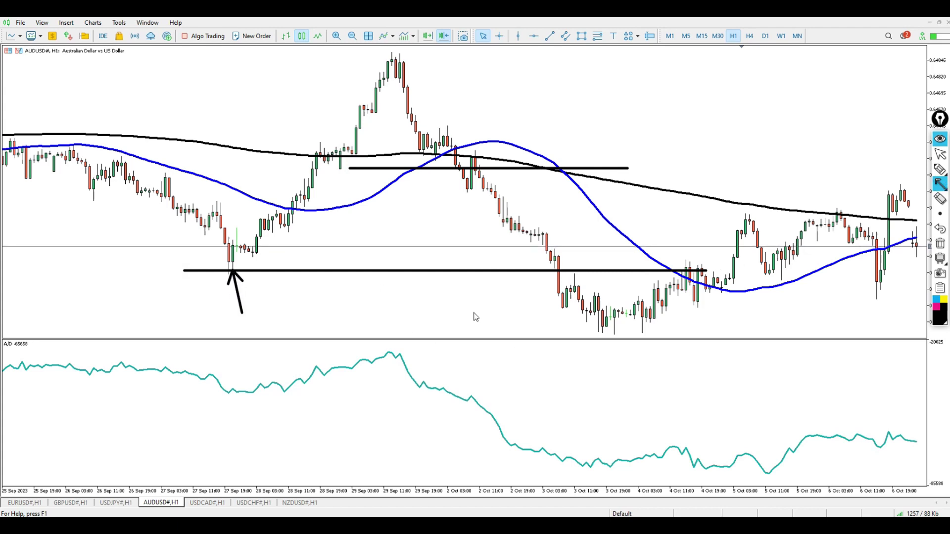
pyautogui.moveTo(505, 308); pyautogui.dragTo(556, 273)
pyautogui.moveTo(456, 171)
pyautogui.mouseDown()
pyautogui.moveTo(552, 272)
pyautogui.moveTo(545, 265)
pyautogui.mouseUp()
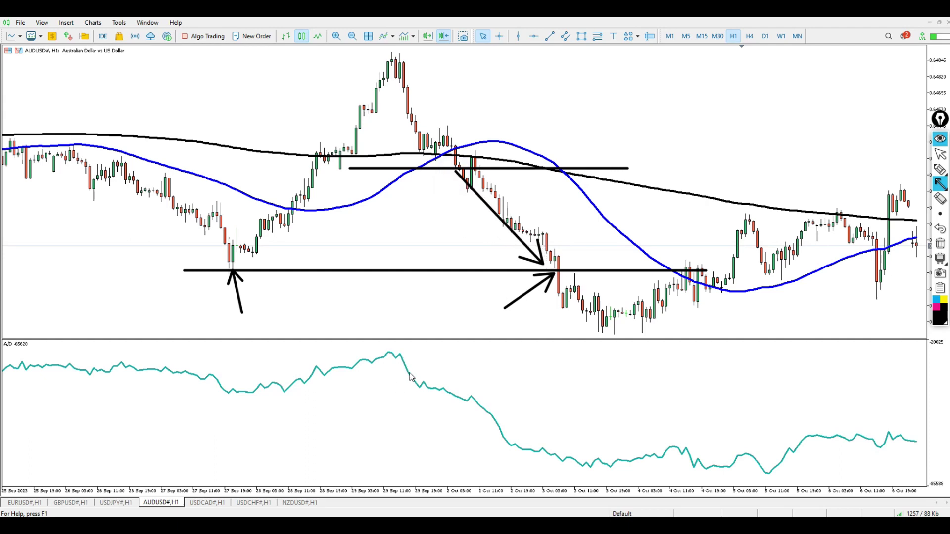
pyautogui.moveTo(403, 366)
pyautogui.mouseDown()
pyautogui.moveTo(509, 439)
pyautogui.moveTo(599, 472)
pyautogui.moveTo(589, 466)
pyautogui.mouseUp()
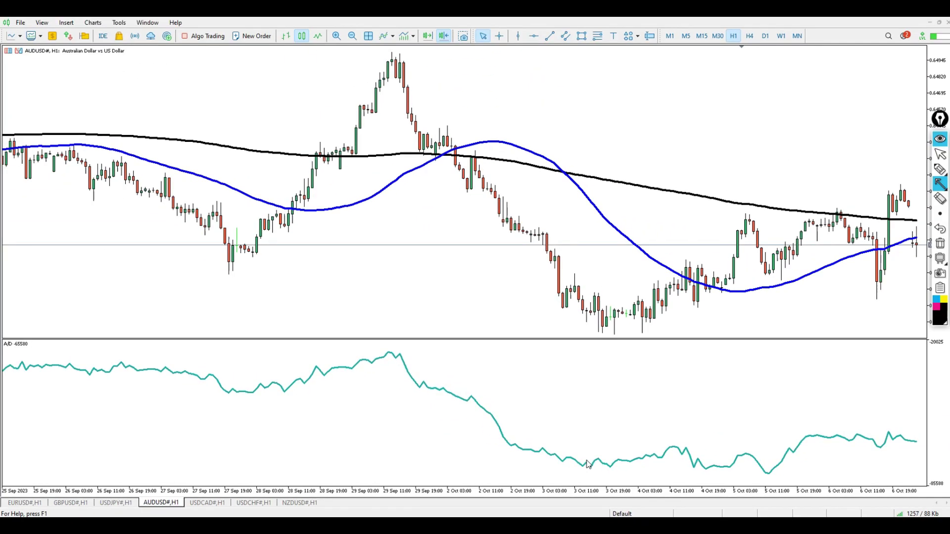
# - Bring the 13 to 27 September 2023 price action into view on the AUDUSD hourly chart
pyautogui.moveTo(305, 230); pyautogui.dragTo(584, 244)
pyautogui.moveTo(392, 227); pyautogui.dragTo(542, 237)
pyautogui.moveTo(333, 253); pyautogui.dragTo(552, 276)
pyautogui.moveTo(406, 254); pyautogui.dragTo(554, 266)
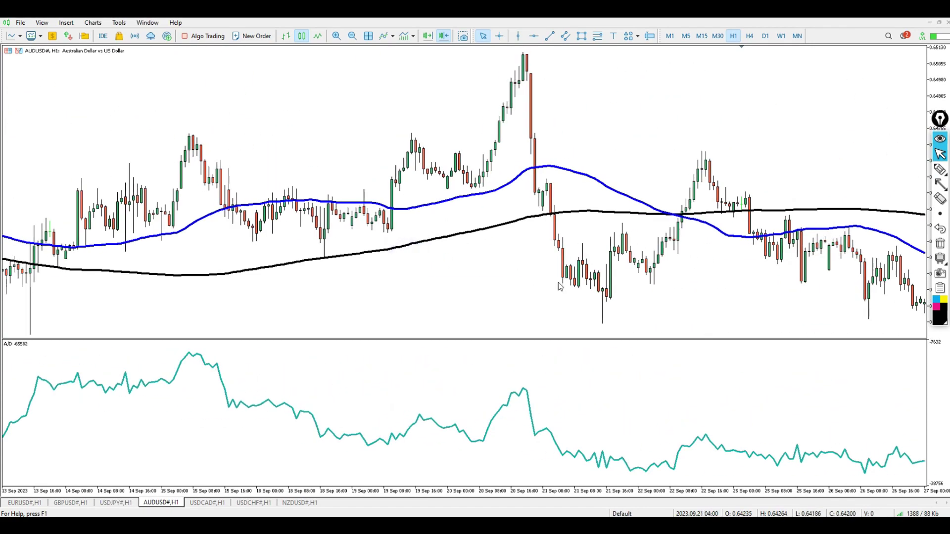
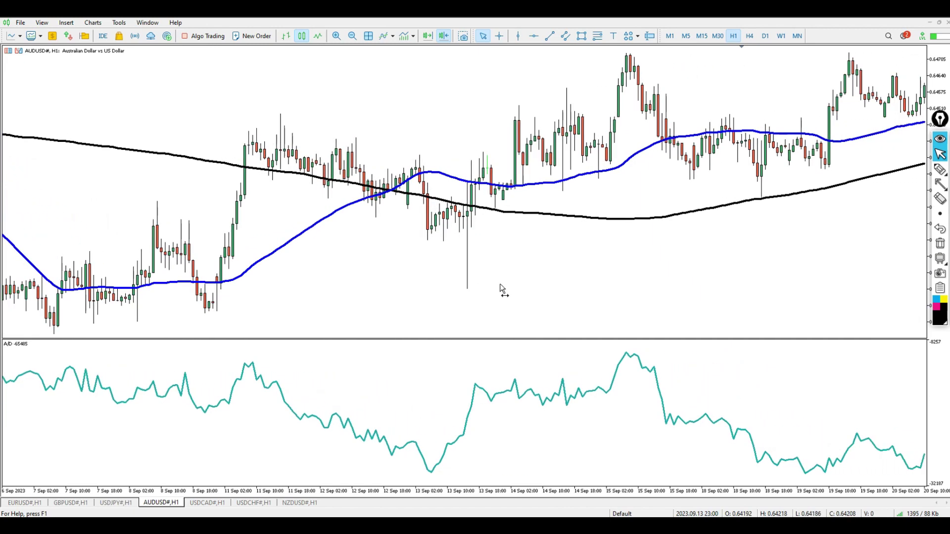
# - Circle the A/D line's 13 September low and draw three small arrows along the rise that follows it
pyautogui.hotkey('ctrl', 'shift', '3')
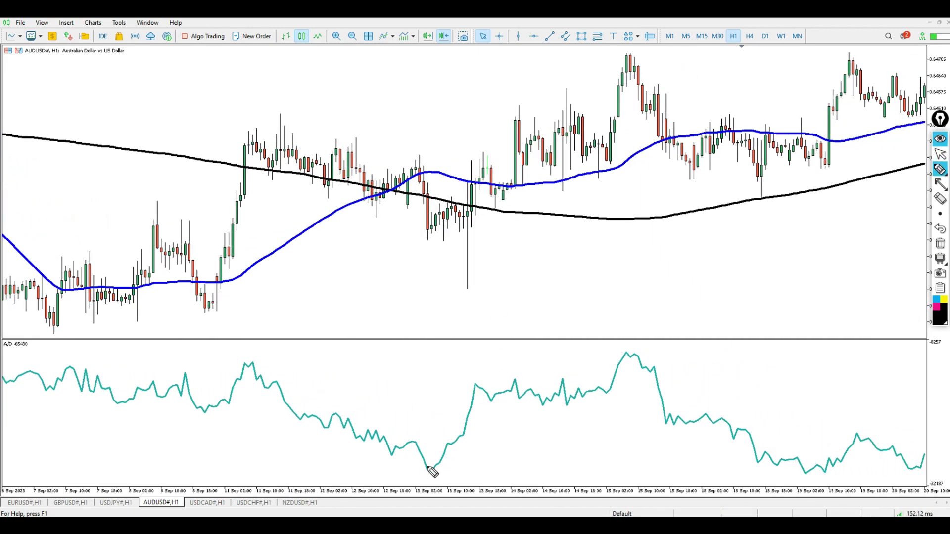
pyautogui.moveTo(444, 466)
pyautogui.mouseDown()
pyautogui.moveTo(417, 463)
pyautogui.moveTo(452, 489)
pyautogui.moveTo(465, 474)
pyautogui.moveTo(432, 460)
pyautogui.mouseUp()
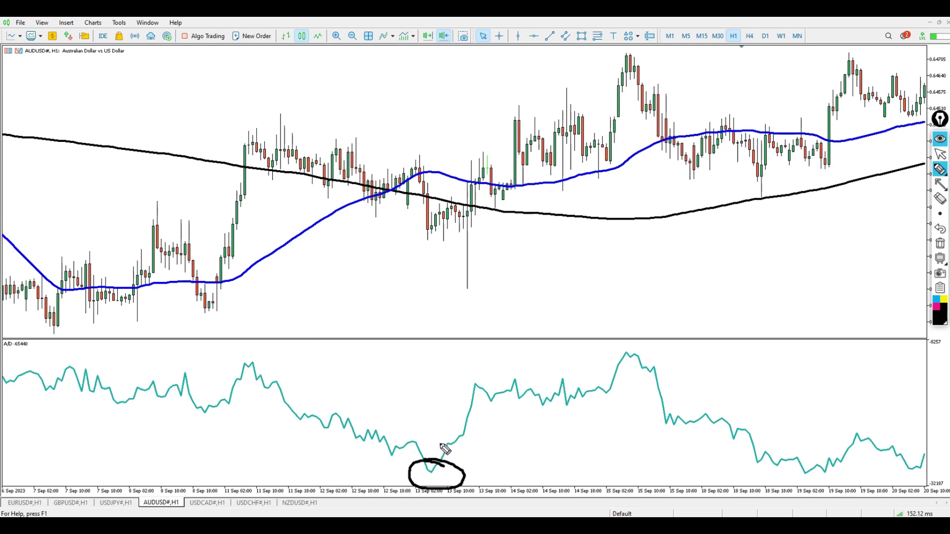
pyautogui.hotkey('ctrl', 'shift', 'a')
pyautogui.moveTo(434, 452); pyautogui.dragTo(458, 412)
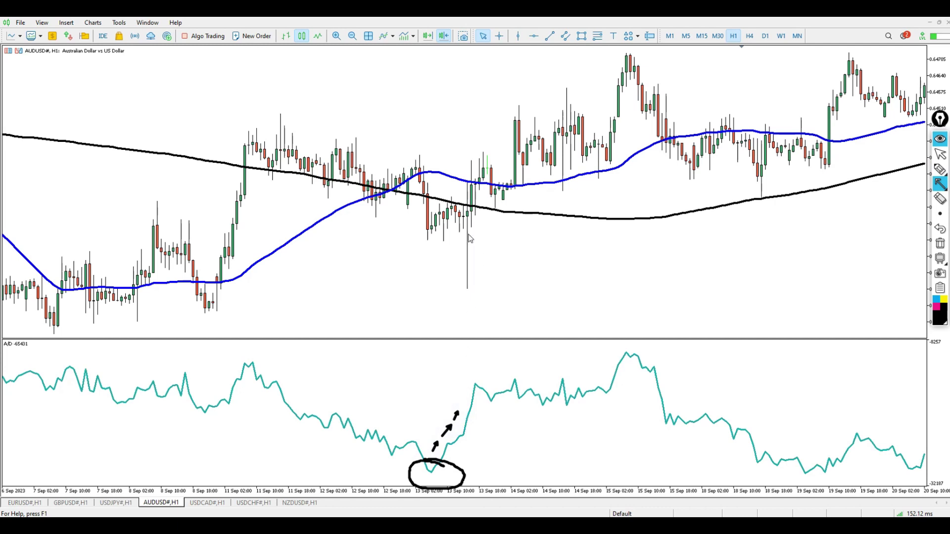
# - Draw arrows marking the 13 September price low, breakout and pullback, and along the rises of price and the A/D line to 15 September
pyautogui.moveTo(398, 282)
pyautogui.mouseDown()
pyautogui.moveTo(474, 208)
pyautogui.moveTo(486, 173)
pyautogui.mouseUp()
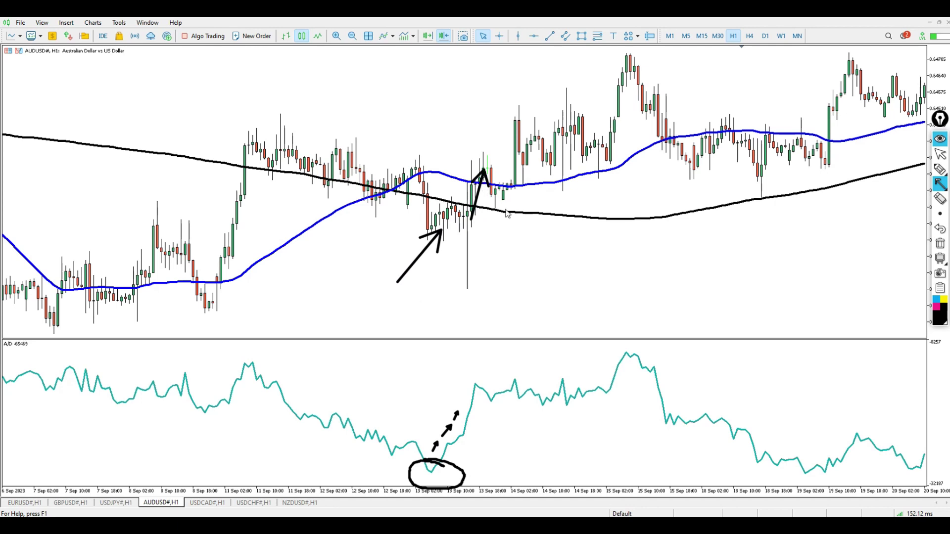
pyautogui.moveTo(490, 171)
pyautogui.mouseDown()
pyautogui.moveTo(497, 212)
pyautogui.moveTo(487, 179)
pyautogui.moveTo(495, 207)
pyautogui.moveTo(507, 180)
pyautogui.moveTo(573, 123)
pyautogui.moveTo(627, 56)
pyautogui.mouseUp()
pyautogui.moveTo(456, 408)
pyautogui.mouseDown()
pyautogui.moveTo(608, 346)
pyautogui.moveTo(624, 357)
pyautogui.mouseUp()
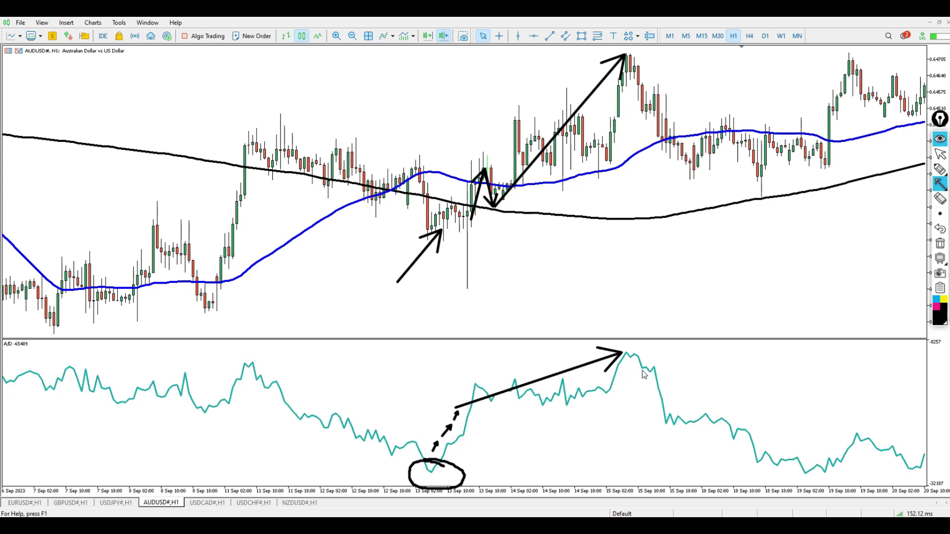
# - Circle the A/D line's 15 September peak, and clear all drawings
pyautogui.hotkey('ctrl', 'shift', '3')
pyautogui.moveTo(629, 340)
pyautogui.mouseDown()
pyautogui.moveTo(651, 349)
pyautogui.moveTo(627, 339)
pyautogui.mouseUp()
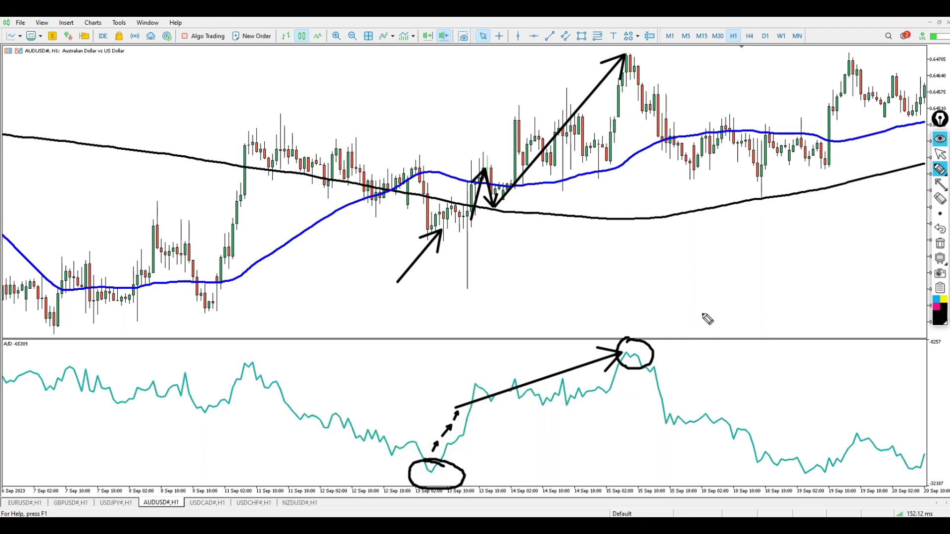
pyautogui.hotkey('ctrl', 'shift', '7')
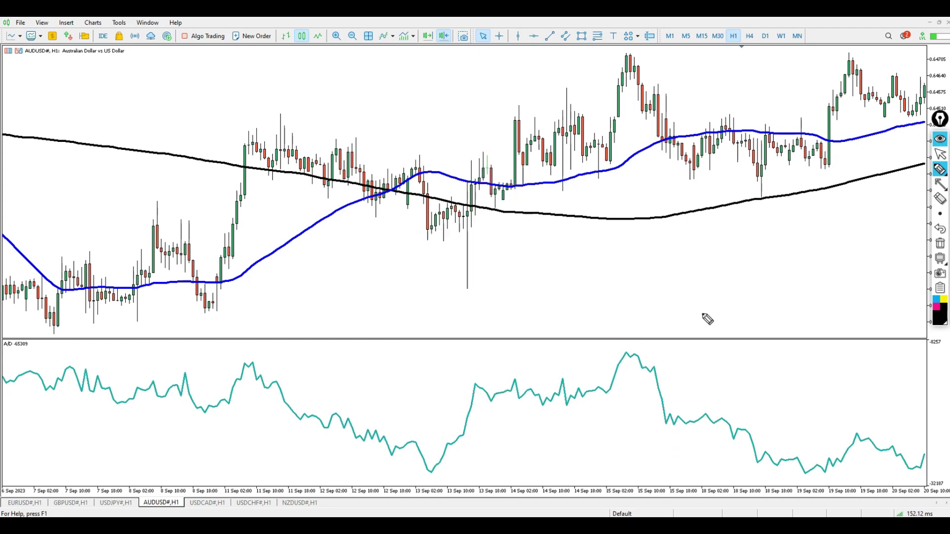
# - Bring the 21 July to 3 August 2023 price action into view on the AUDUSD hourly chart
pyautogui.click(941, 155)
pyautogui.moveTo(379, 169); pyautogui.dragTo(598, 191)
pyautogui.moveTo(365, 203); pyautogui.dragTo(574, 214)
pyautogui.moveTo(385, 201); pyautogui.dragTo(416, 201)
pyautogui.scroll(-10, 415, 201)
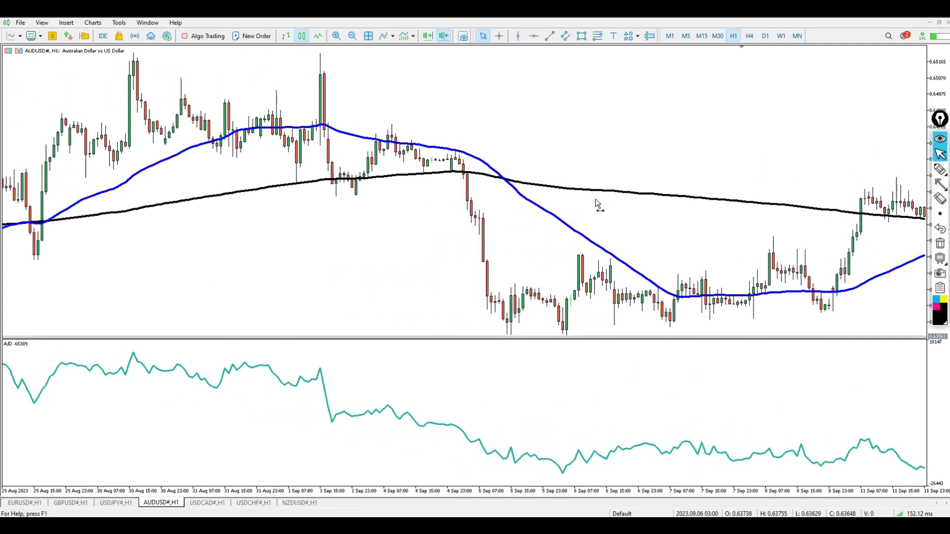
pyautogui.scroll(-10, 401, 262)
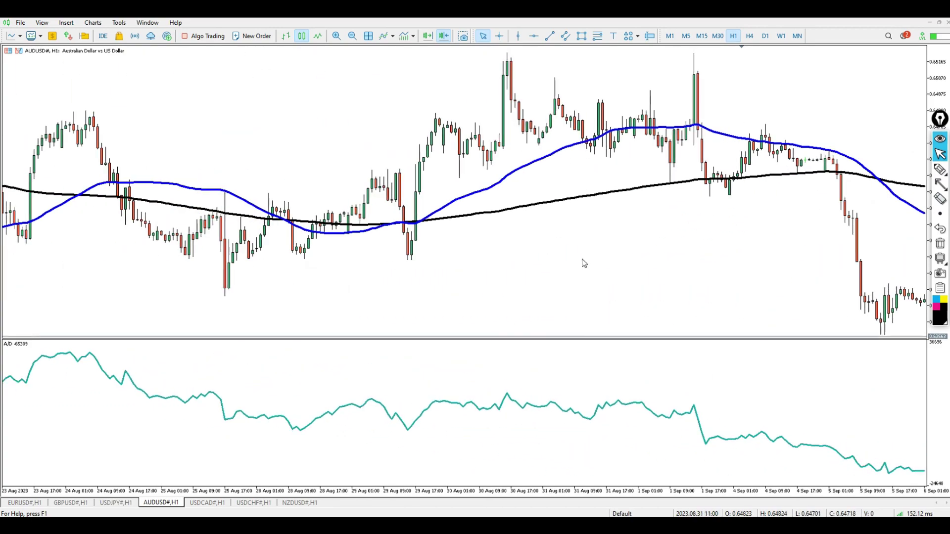
pyautogui.scroll(-10, 684, 243)
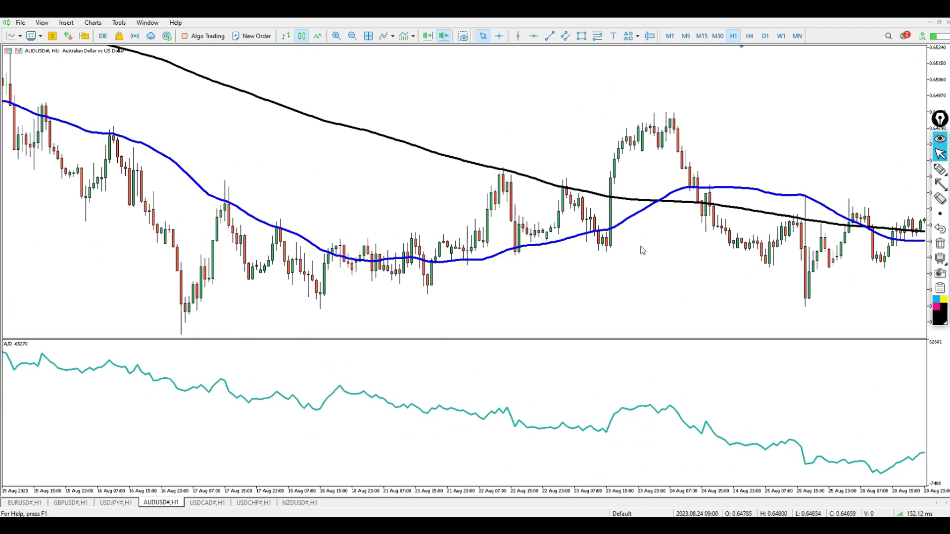
pyautogui.moveTo(707, 246); pyautogui.dragTo(428, 284)
pyautogui.scroll(-10, 428, 285)
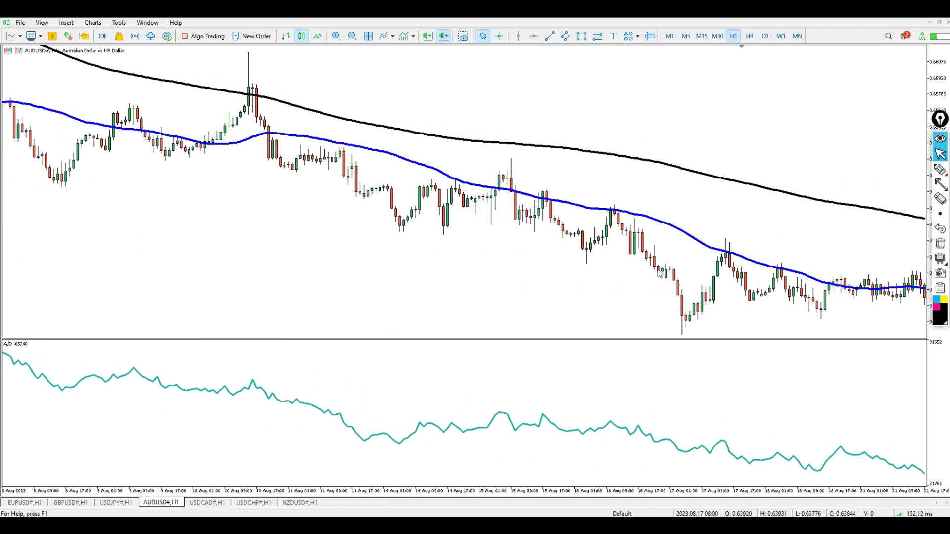
pyautogui.scroll(-10, 401, 269)
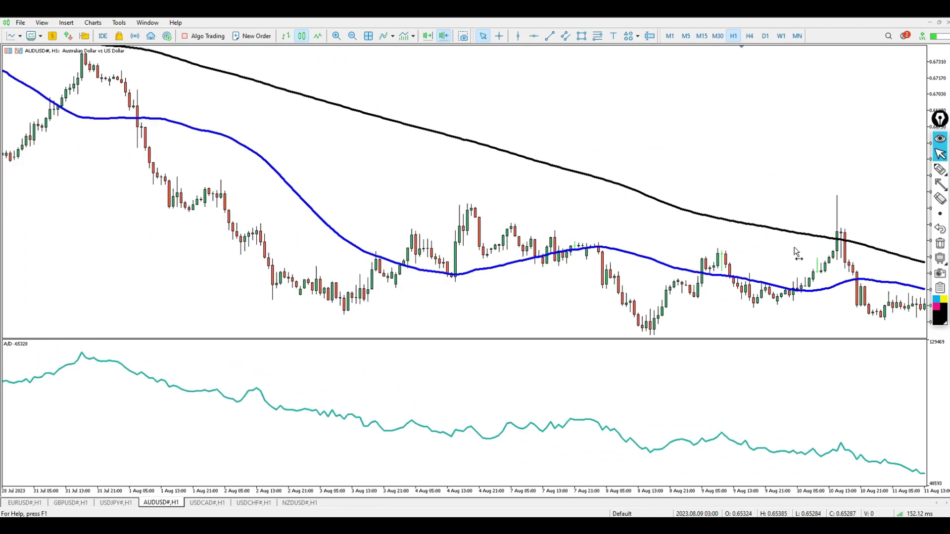
pyautogui.scroll(-6, 653, 253)
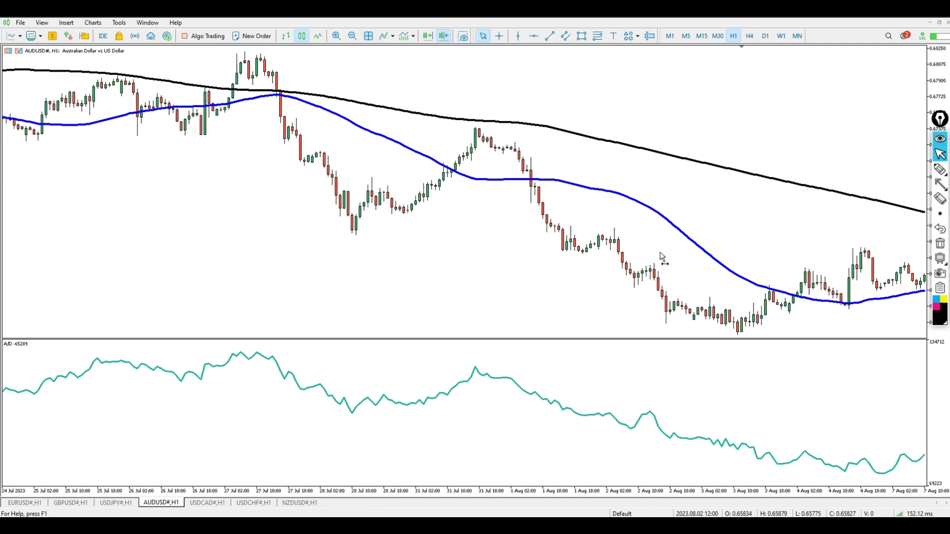
pyautogui.scroll(1, 537, 283)
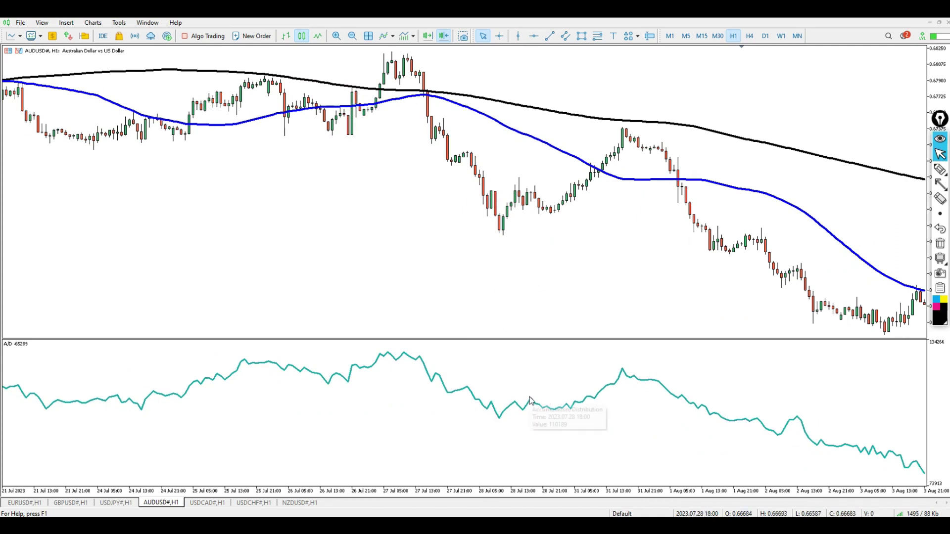
# - Circle the 27 July peaks on the A/D line and on price, and draw small arrows where the A/D line turns down
pyautogui.hotkey('ctrl', 'shift', '3')
pyautogui.moveTo(404, 344)
pyautogui.mouseDown()
pyautogui.moveTo(361, 356)
pyautogui.moveTo(438, 353)
pyautogui.moveTo(400, 348)
pyautogui.mouseUp()
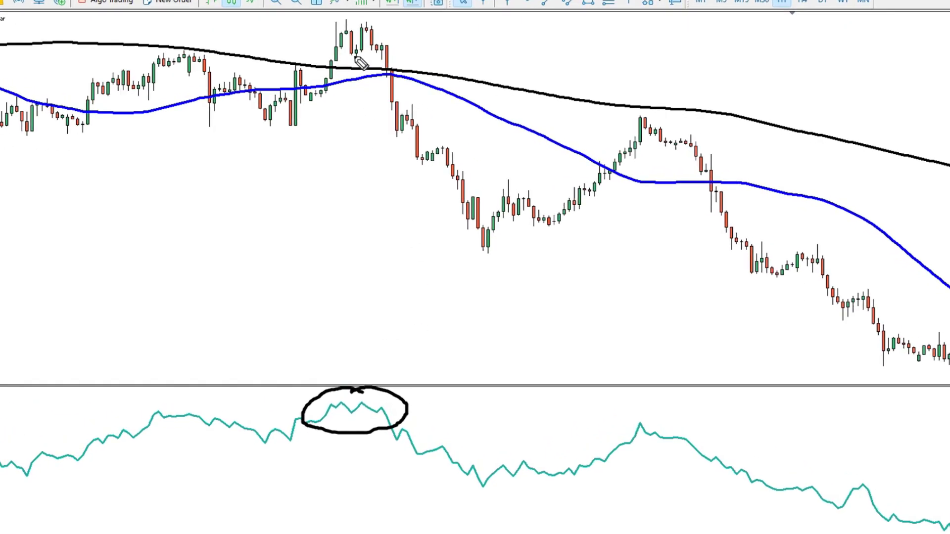
pyautogui.moveTo(375, 14)
pyautogui.mouseDown()
pyautogui.moveTo(315, 22)
pyautogui.moveTo(380, 15)
pyautogui.moveTo(347, 6)
pyautogui.mouseUp()
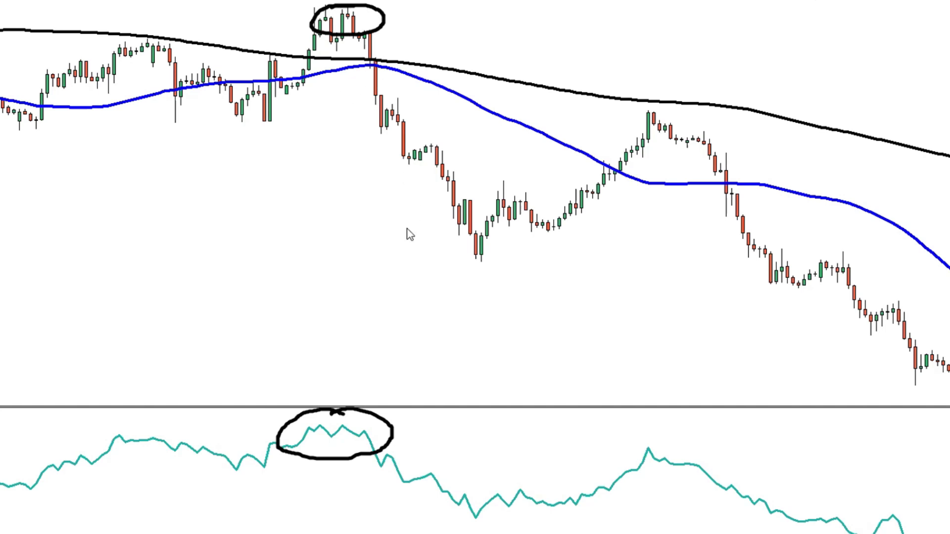
pyautogui.moveTo(374, 455); pyautogui.dragTo(400, 477)
# - Draw two arrows to the moving averages where price breaks below them, and one along the price decline to the 28 July low
pyautogui.moveTo(388, 28); pyautogui.dragTo(386, 59)
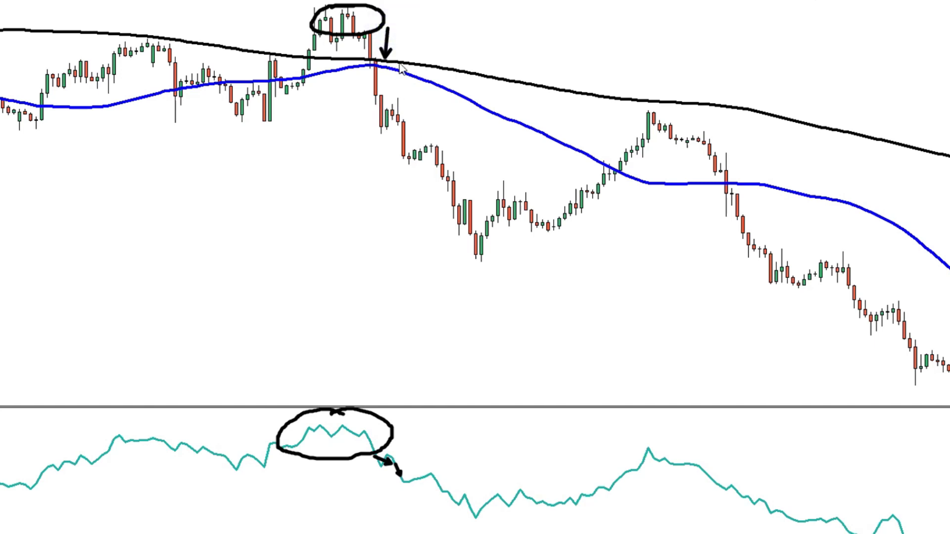
pyautogui.moveTo(409, 29); pyautogui.dragTo(402, 73)
pyautogui.click(376, 92)
pyautogui.moveTo(376, 96); pyautogui.dragTo(476, 247)
pyautogui.moveTo(475, 214); pyautogui.dragTo(476, 247)
pyautogui.moveTo(446, 233); pyautogui.dragTo(476, 248)
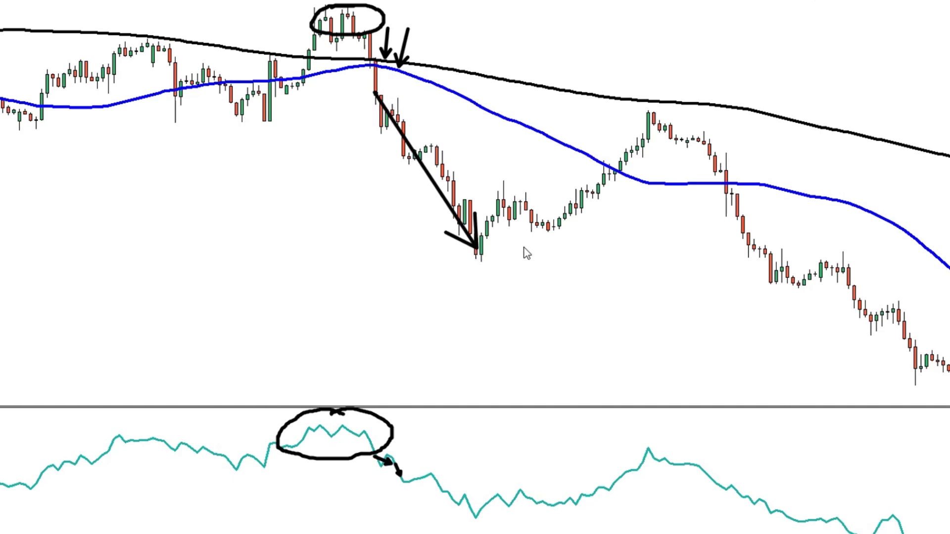
# - Draw an arrow along the A/D line's decline from 27 to 28 July, and clear all drawings
pyautogui.moveTo(390, 461); pyautogui.dragTo(457, 505)
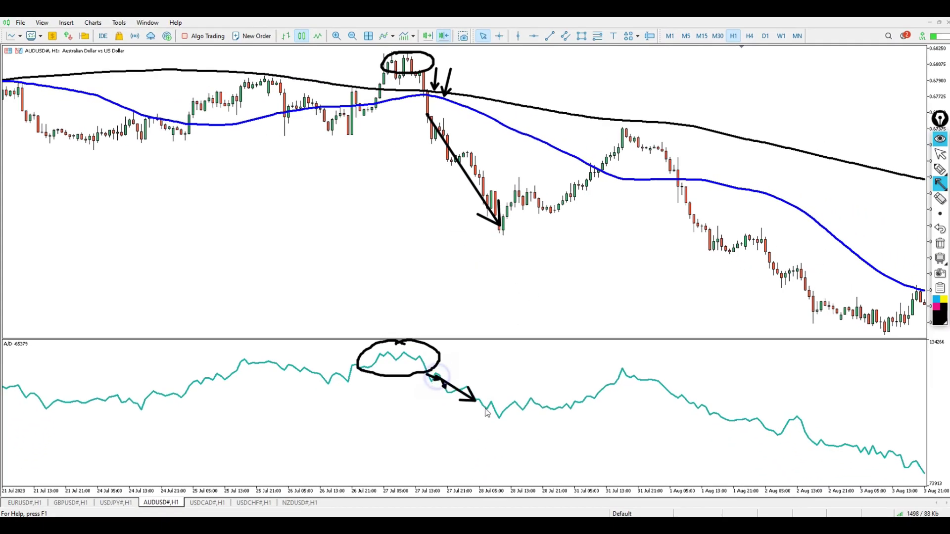
pyautogui.moveTo(485, 409); pyautogui.dragTo(502, 424)
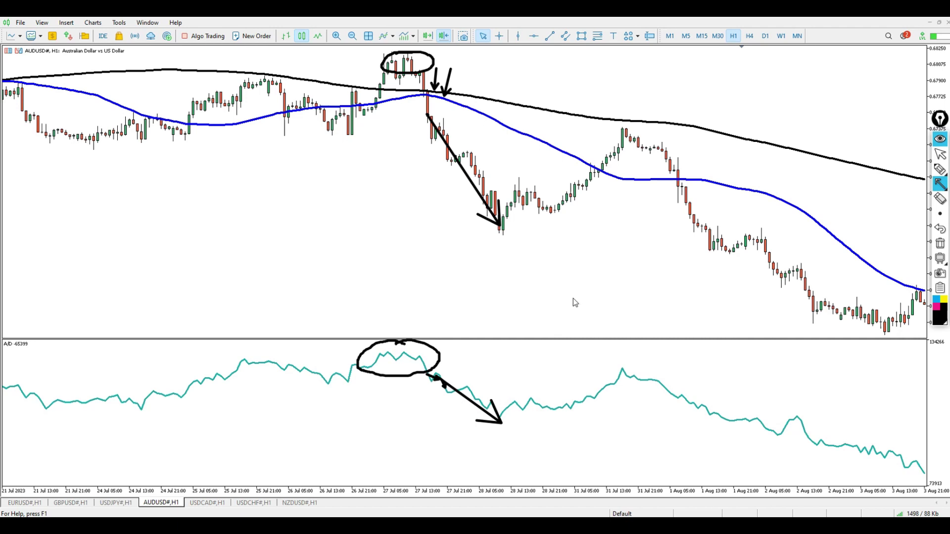
pyautogui.hotkey('ctrl', 'shift', '7')
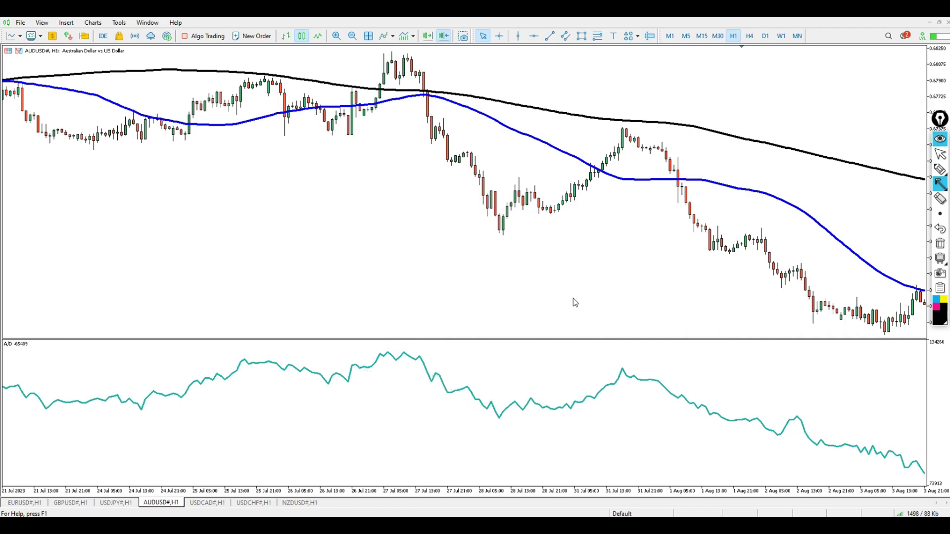
# - Look back through the AUDUSD hourly price action to June 2023, and turn on auto scroll to return to the latest bars
pyautogui.hotkey('ctrl', 'shift', '2')
pyautogui.moveTo(284, 197); pyautogui.dragTo(614, 257)
pyautogui.moveTo(318, 208); pyautogui.dragTo(589, 226)
pyautogui.moveTo(360, 227); pyautogui.dragTo(596, 238)
pyautogui.moveTo(288, 226); pyautogui.dragTo(578, 261)
pyautogui.moveTo(342, 240); pyautogui.dragTo(592, 271)
pyautogui.moveTo(336, 270); pyautogui.dragTo(471, 334)
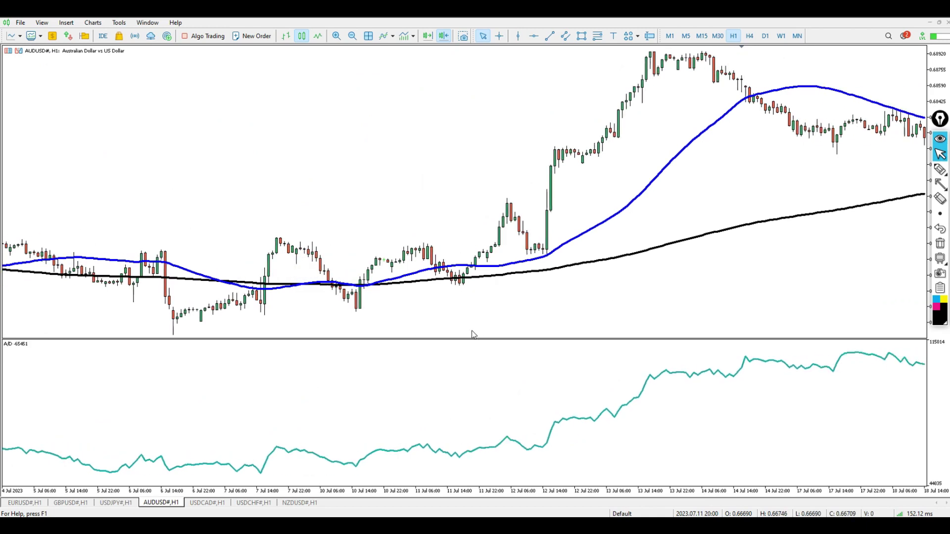
pyautogui.moveTo(405, 339); pyautogui.dragTo(691, 342)
pyautogui.moveTo(261, 323); pyautogui.dragTo(655, 322)
pyautogui.moveTo(312, 278); pyautogui.dragTo(578, 292)
pyautogui.moveTo(260, 220); pyautogui.dragTo(523, 243)
pyautogui.moveTo(257, 204); pyautogui.dragTo(514, 233)
pyautogui.moveTo(255, 229); pyautogui.dragTo(517, 233)
pyautogui.moveTo(283, 254); pyautogui.dragTo(581, 221)
pyautogui.moveTo(410, 222); pyautogui.dragTo(287, 257)
pyautogui.moveTo(794, 263); pyautogui.dragTo(269, 333)
pyautogui.moveTo(335, 301); pyautogui.dragTo(47, 312)
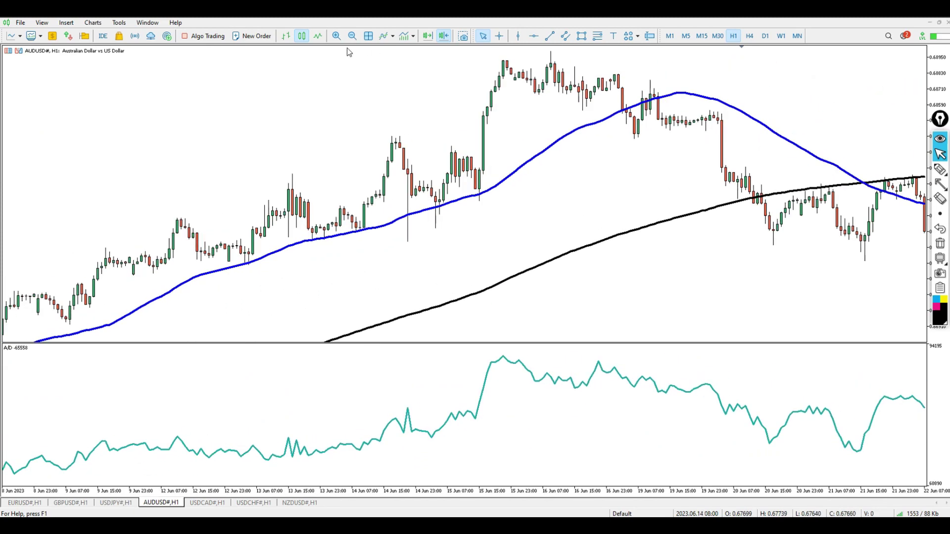
pyautogui.click(425, 35)
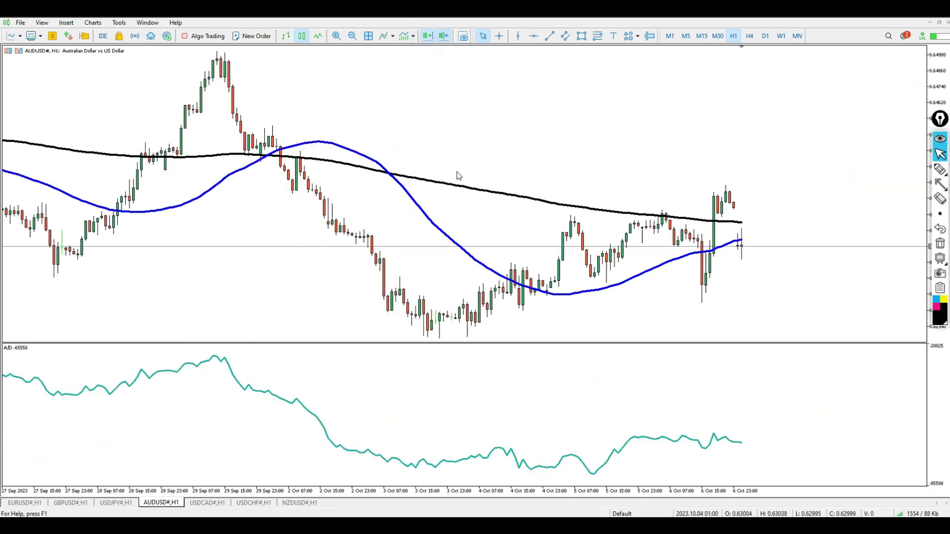